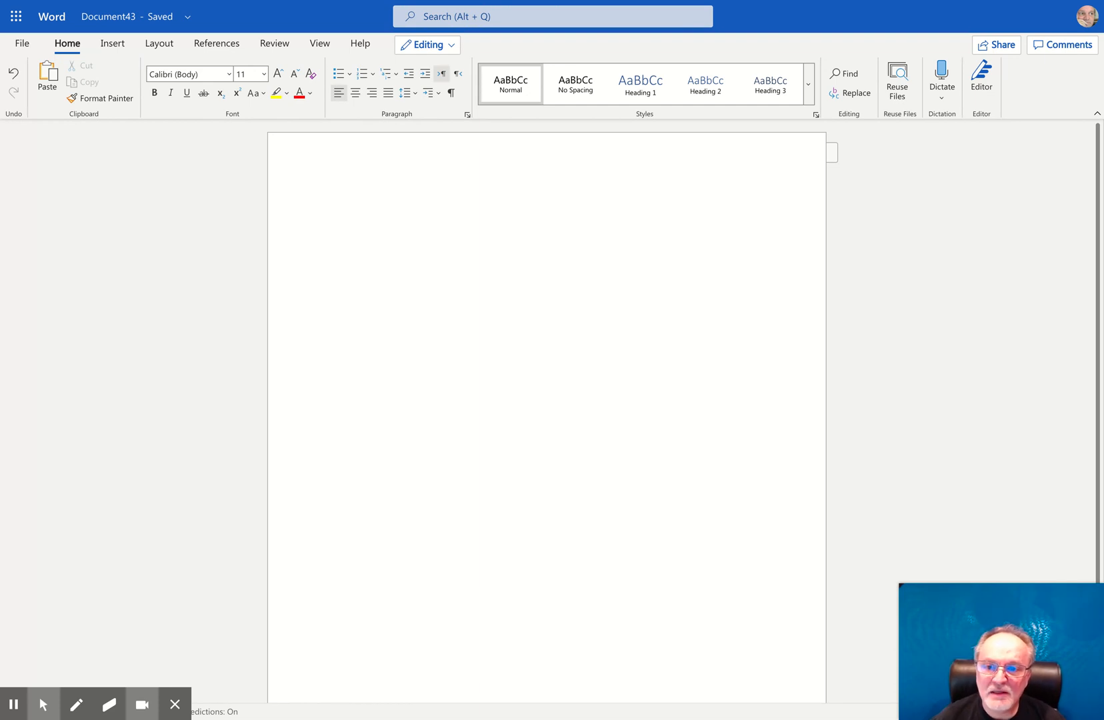
Paste five paragraphs of lorem ipsum placeholder text into the blank page, then select all of it.
{"action": "left_click", "coordinate": [426, 248]}
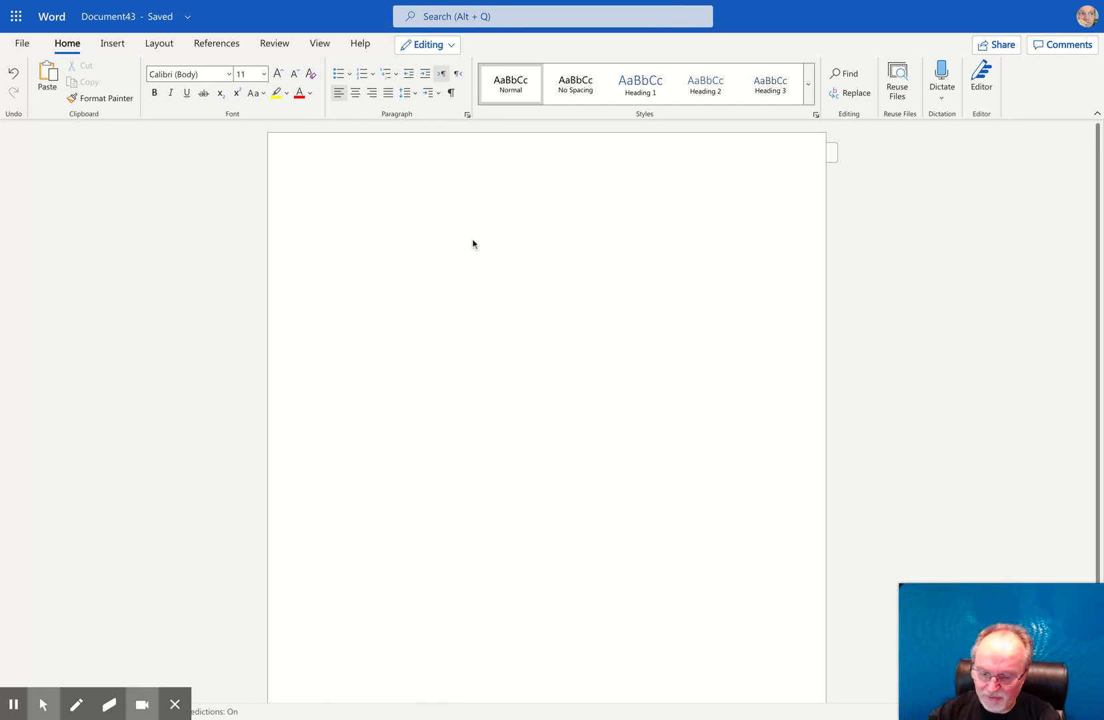
{"action": "key", "text": "ctrl+v"}
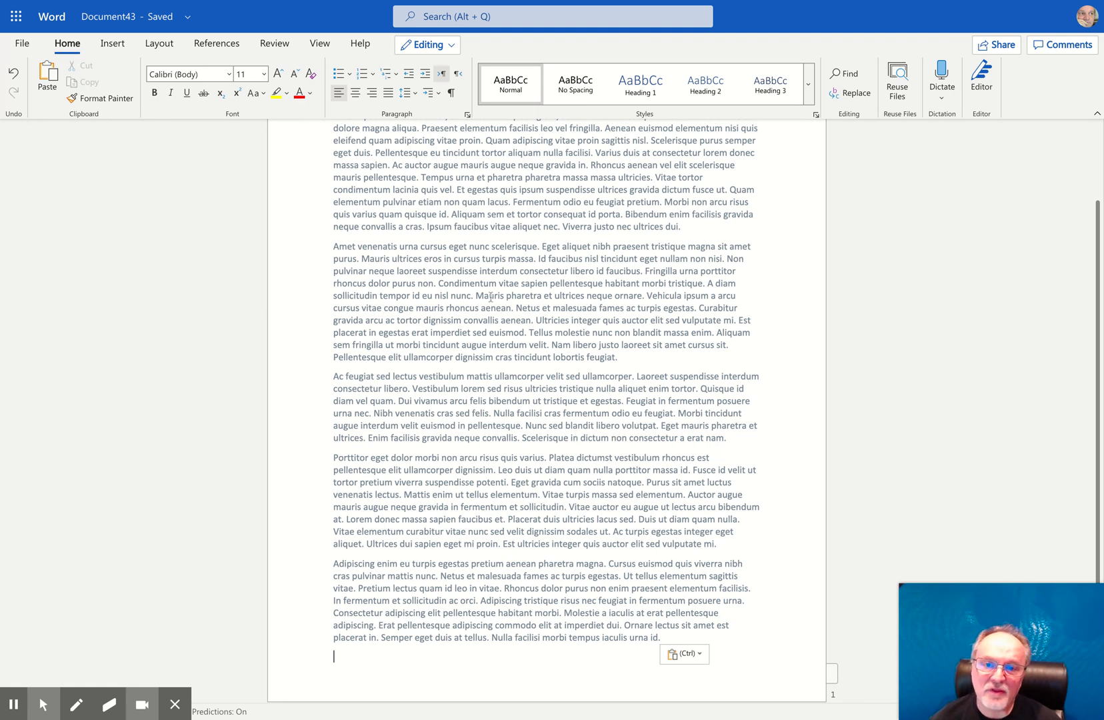
{"action": "scroll", "coordinate": [478, 217], "scroll_direction": "up", "scroll_amount": 3}
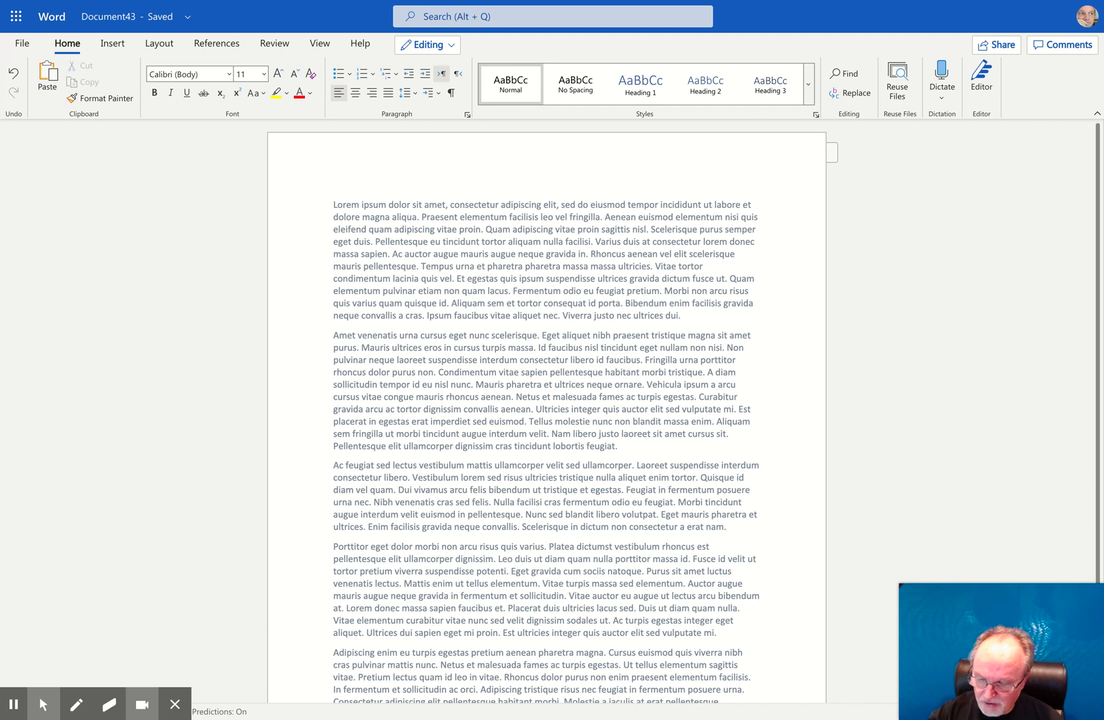
{"action": "left_click", "coordinate": [494, 275]}
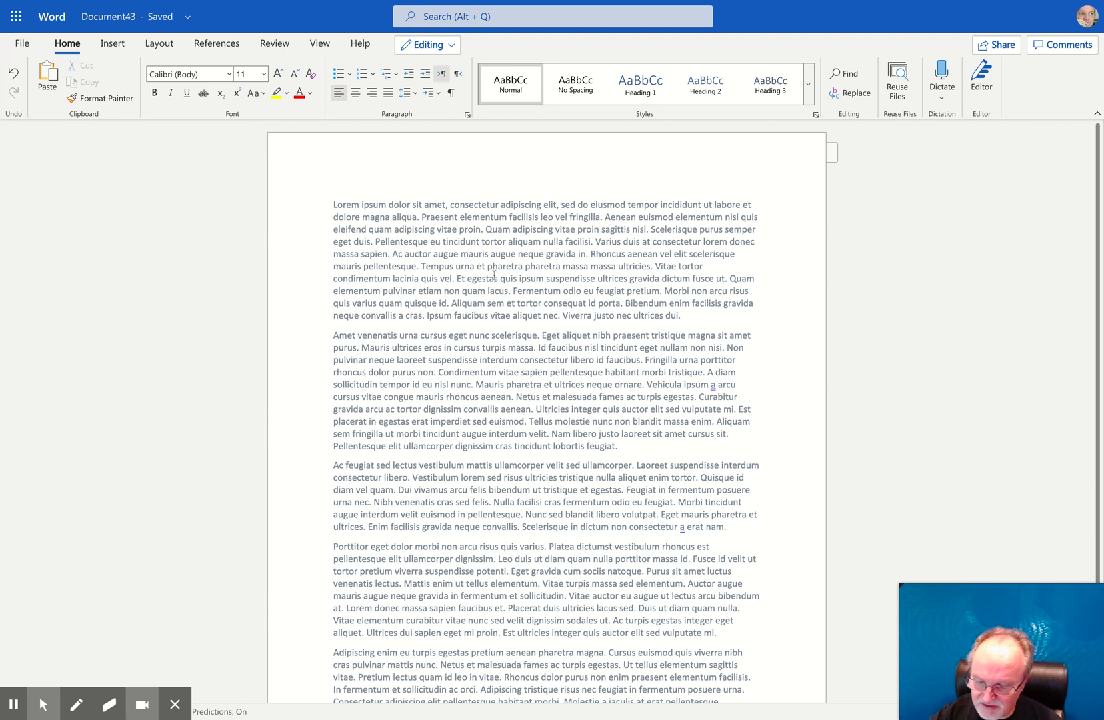
{"action": "key", "text": "ctrl+a"}
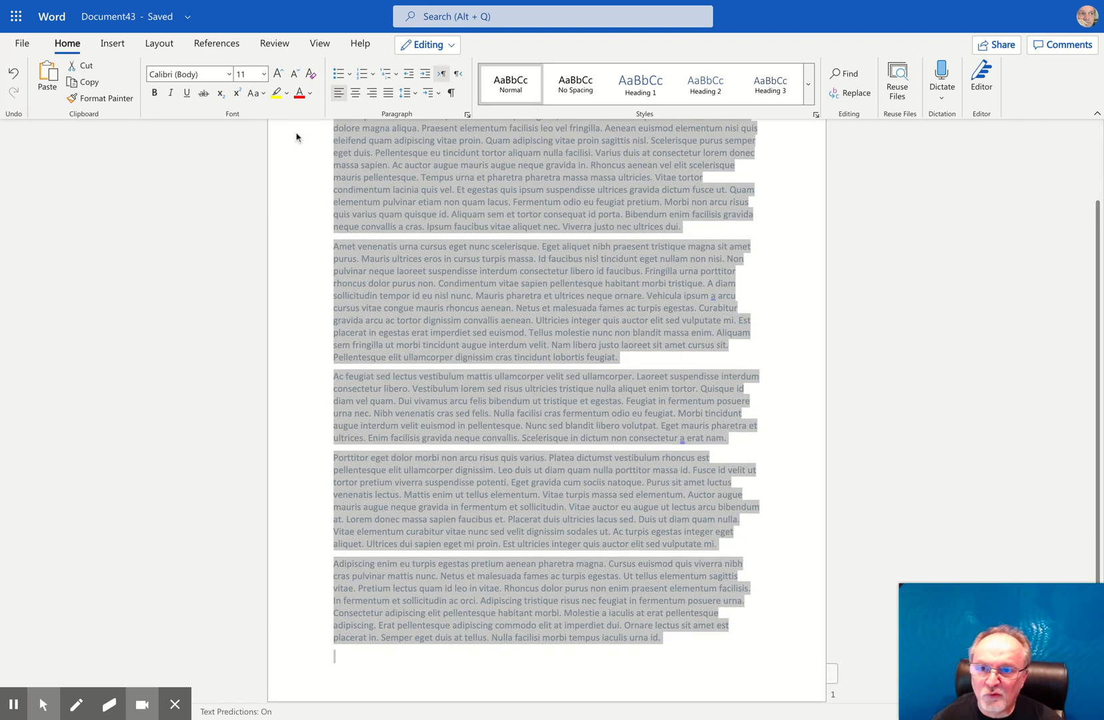
Set the selected lorem ipsum text's font colour to Automatic (black), then deselect it.
{"action": "left_click", "coordinate": [310, 99]}
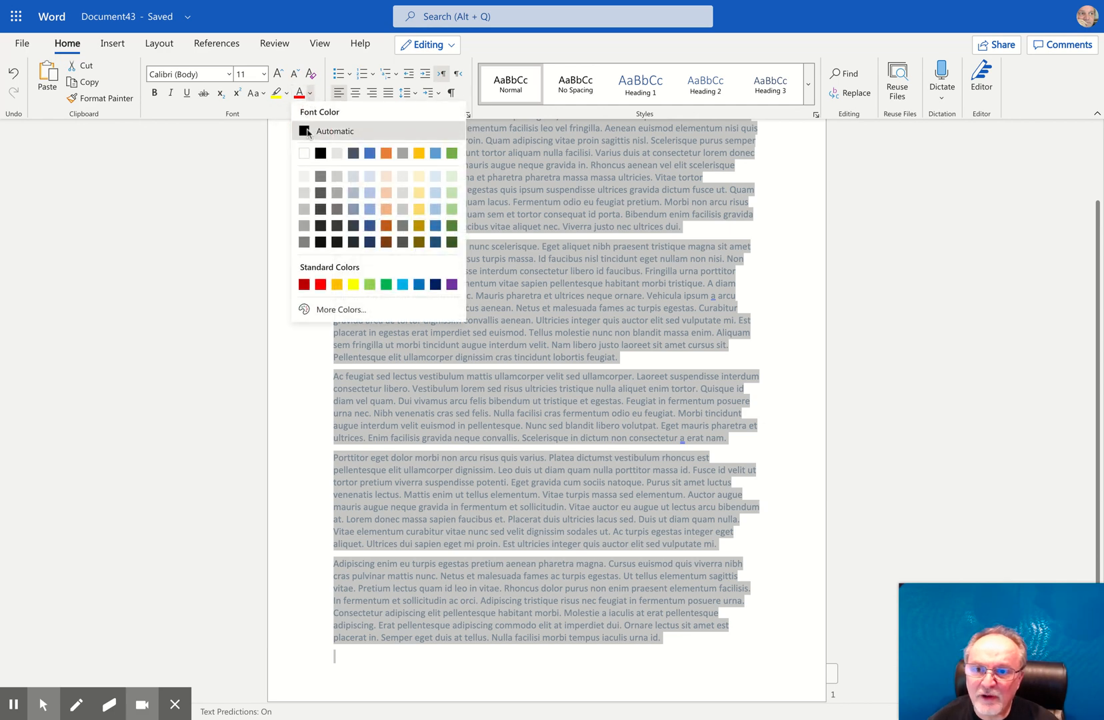
{"action": "left_click", "coordinate": [307, 129]}
{"action": "left_click", "coordinate": [533, 227]}
{"action": "scroll", "coordinate": [514, 200], "scroll_direction": "up", "scroll_amount": 2}
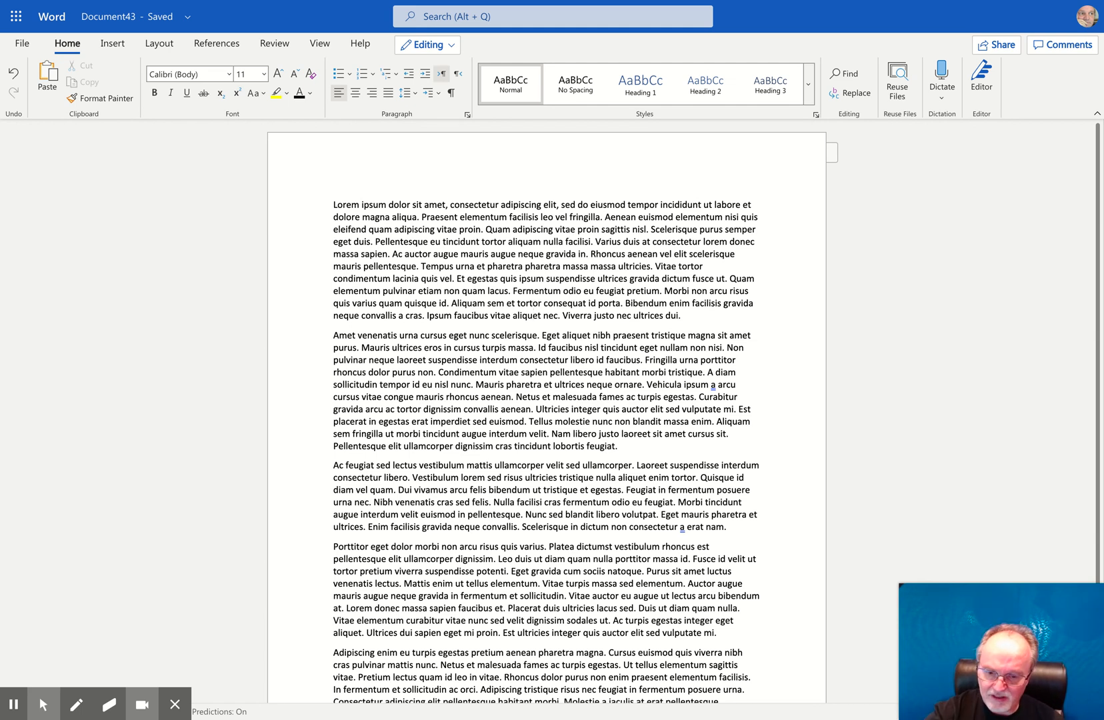
Above the first paragraph, add lines for the student's name, instructor's name, Intermediate Computer and 1/28/2021.
{"action": "left_click", "coordinate": [333, 205]}
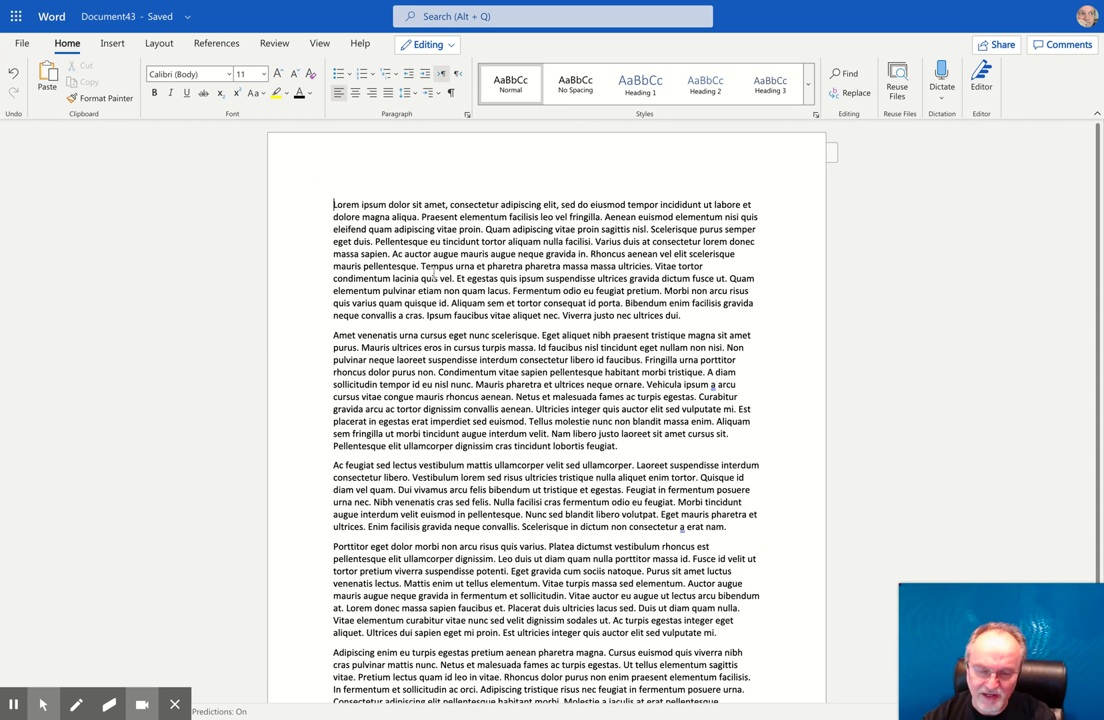
{"action": "type", "text": "\\"}
{"action": "key", "text": "BackSpace"}
{"action": "key", "text": "Return"}
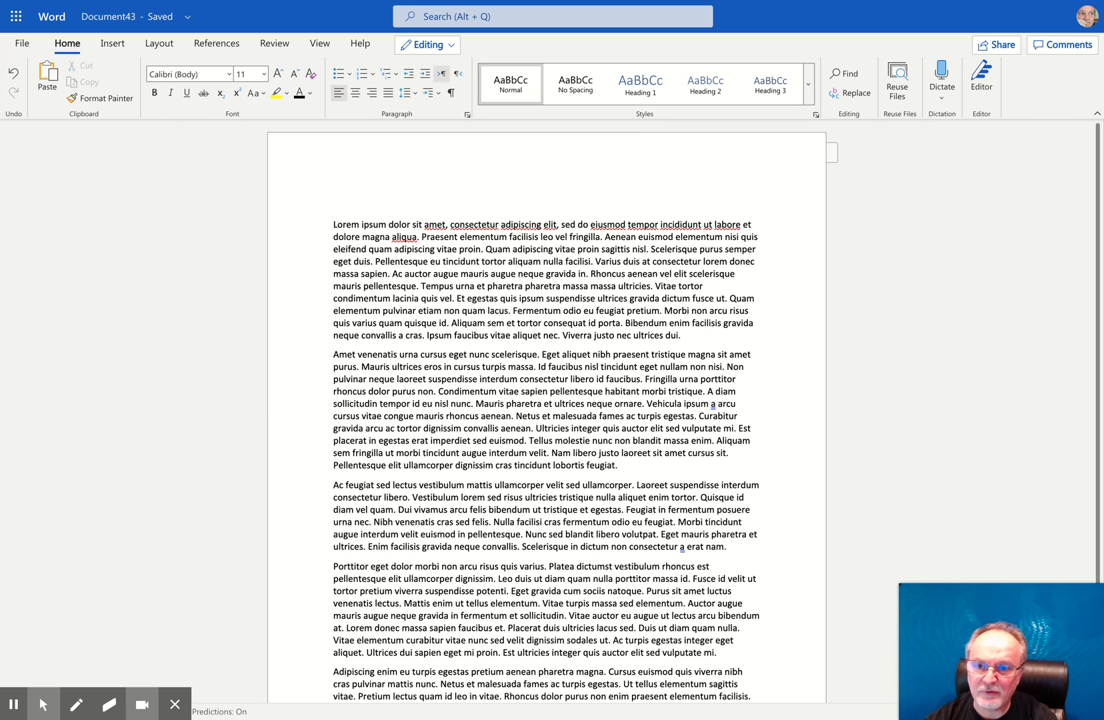
{"action": "type", "text": "George Washington"}
{"action": "key", "text": "Return"}
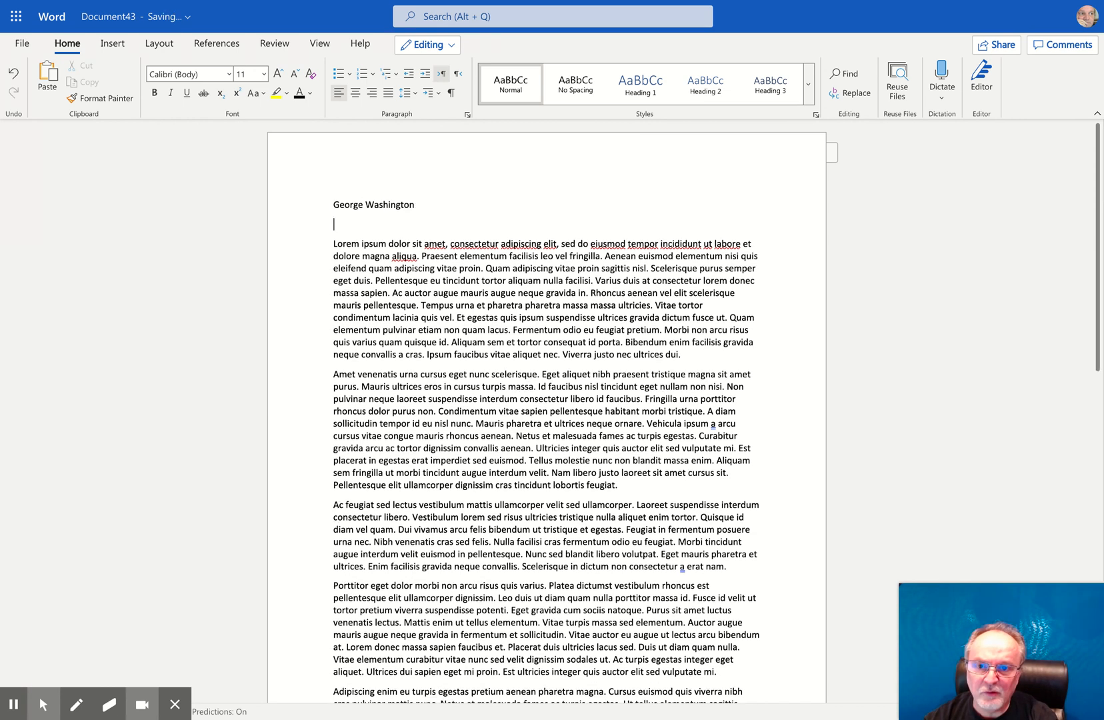
{"action": "type", "text": "Kurt Victor"}
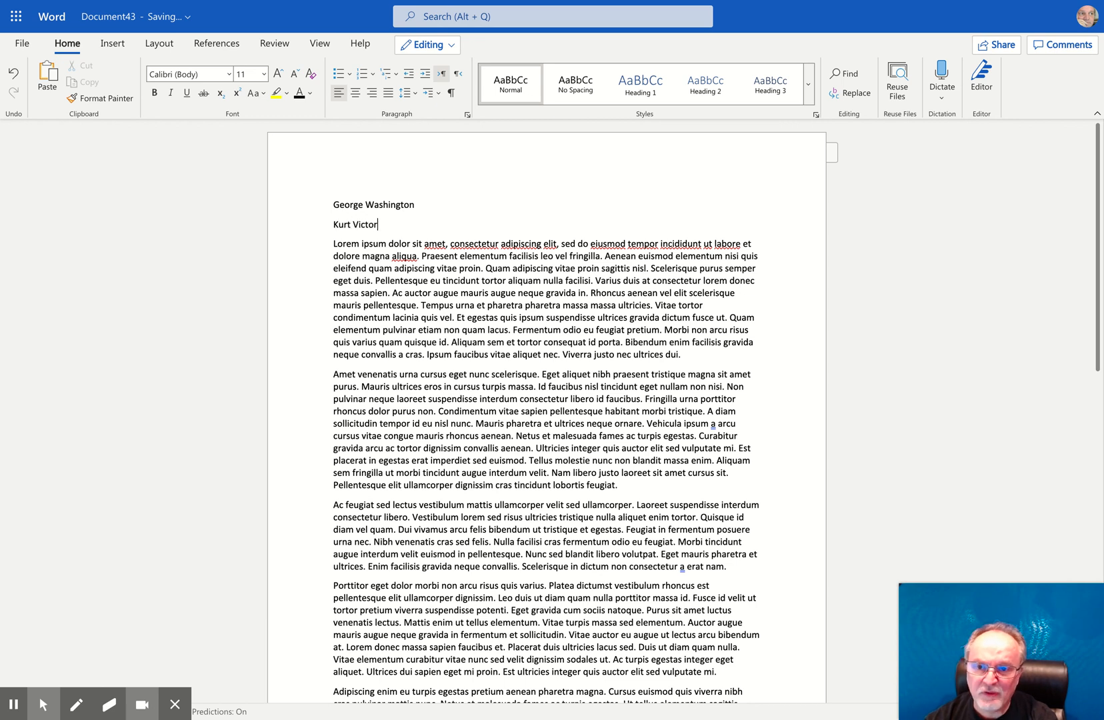
{"action": "key", "text": "Return"}
{"action": "type", "text": "Intermediate Co"}
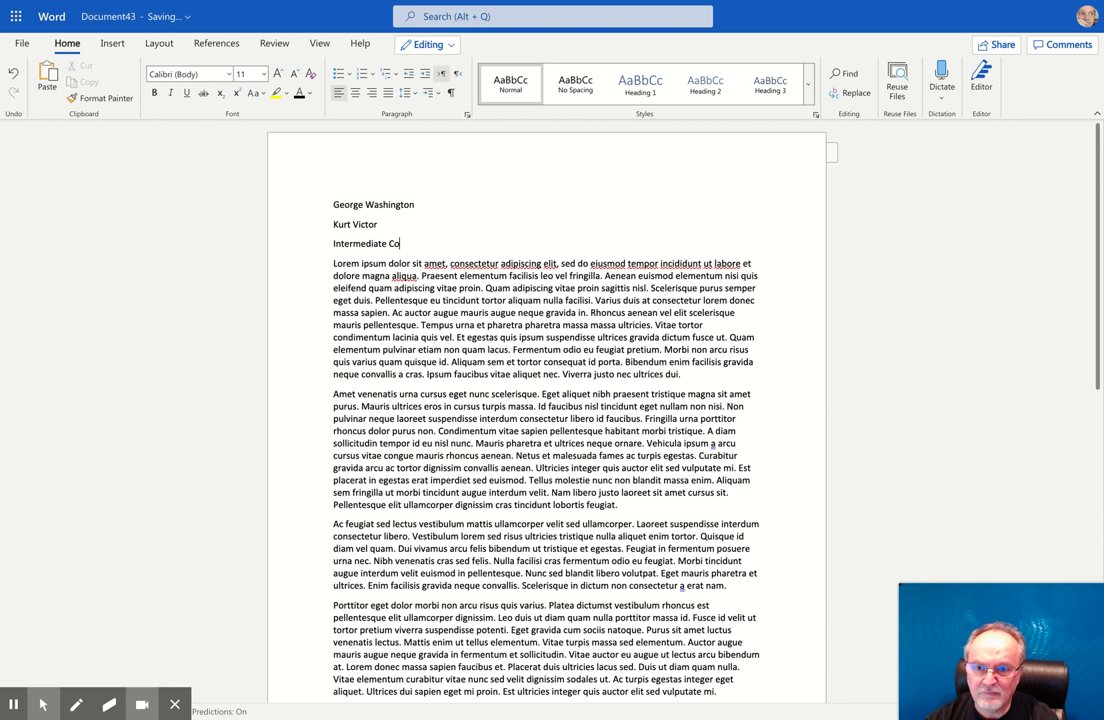
{"action": "type", "text": "mputer"}
{"action": "key", "text": "Return"}
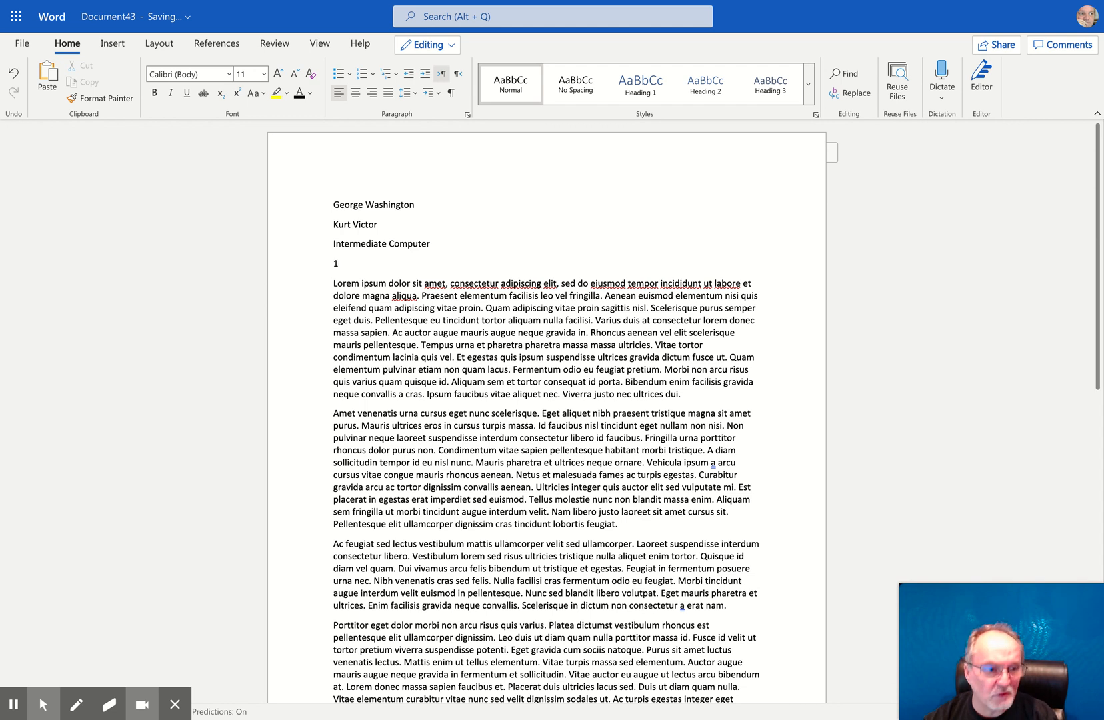
{"action": "type", "text": "1/28/2021"}
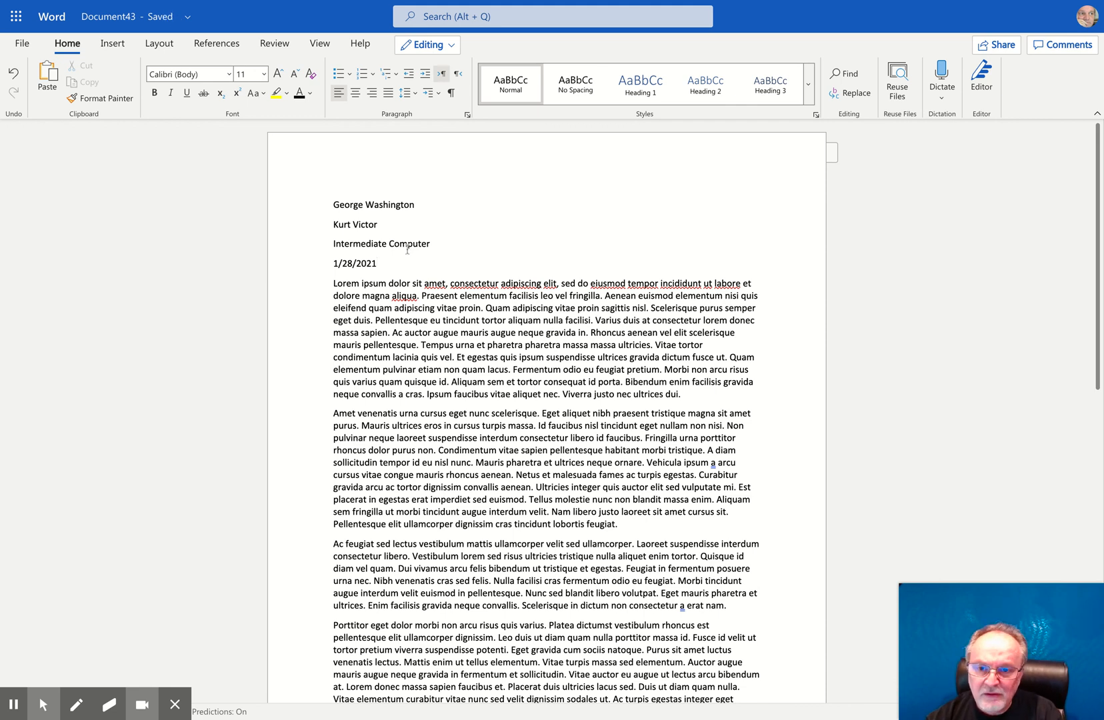
Add a centred Title line below the date.
{"action": "key", "text": "Return"}
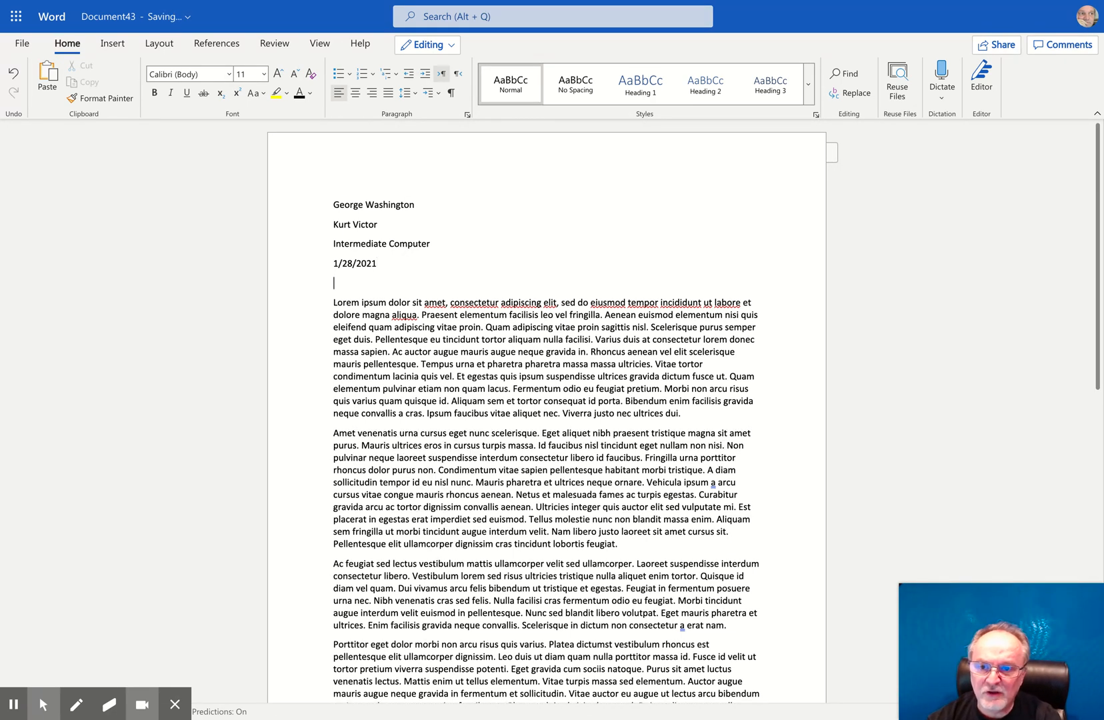
{"action": "type", "text": "Title"}
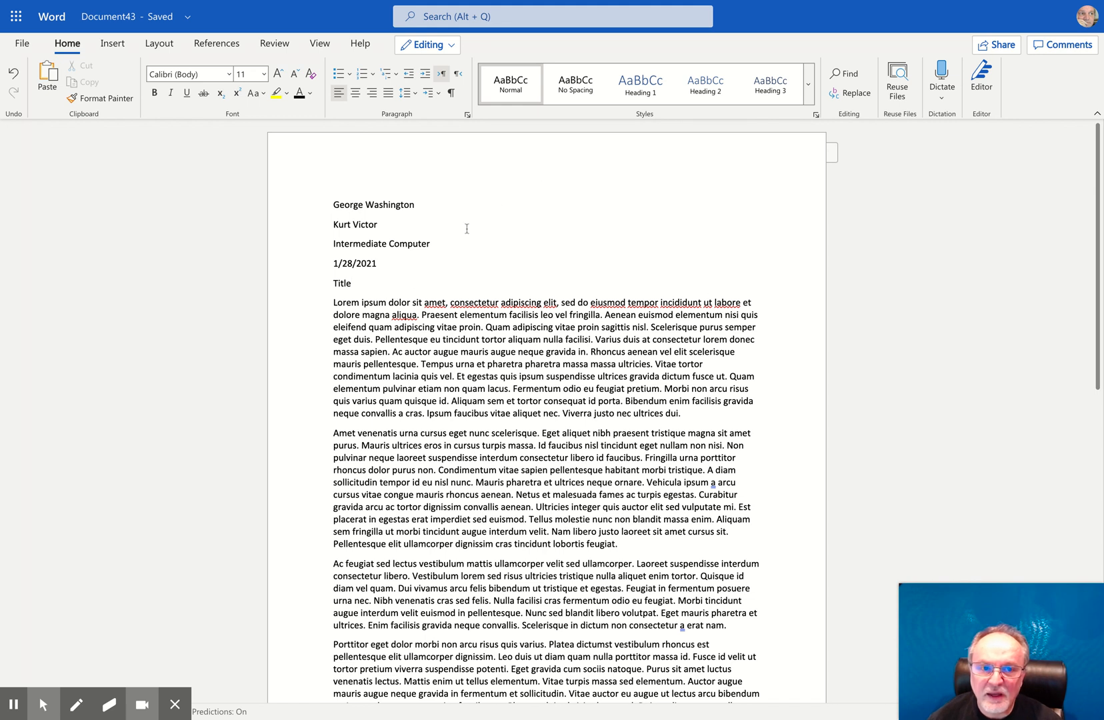
{"action": "left_click", "coordinate": [355, 93]}
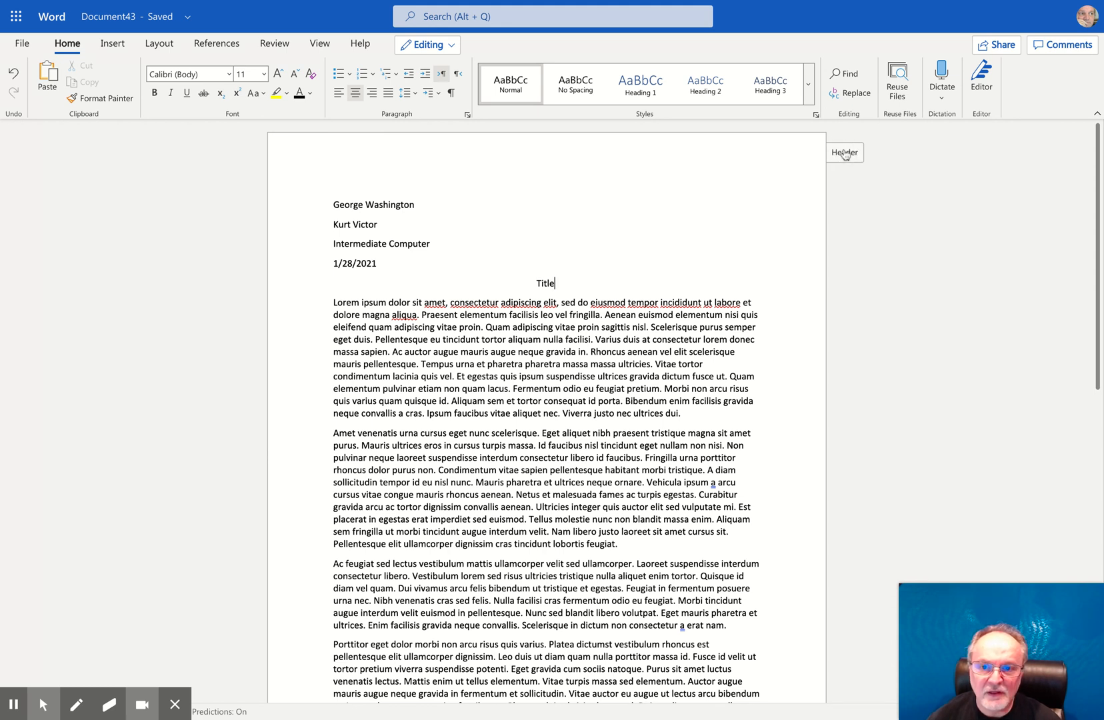
{"action": "left_click", "coordinate": [844, 152]}
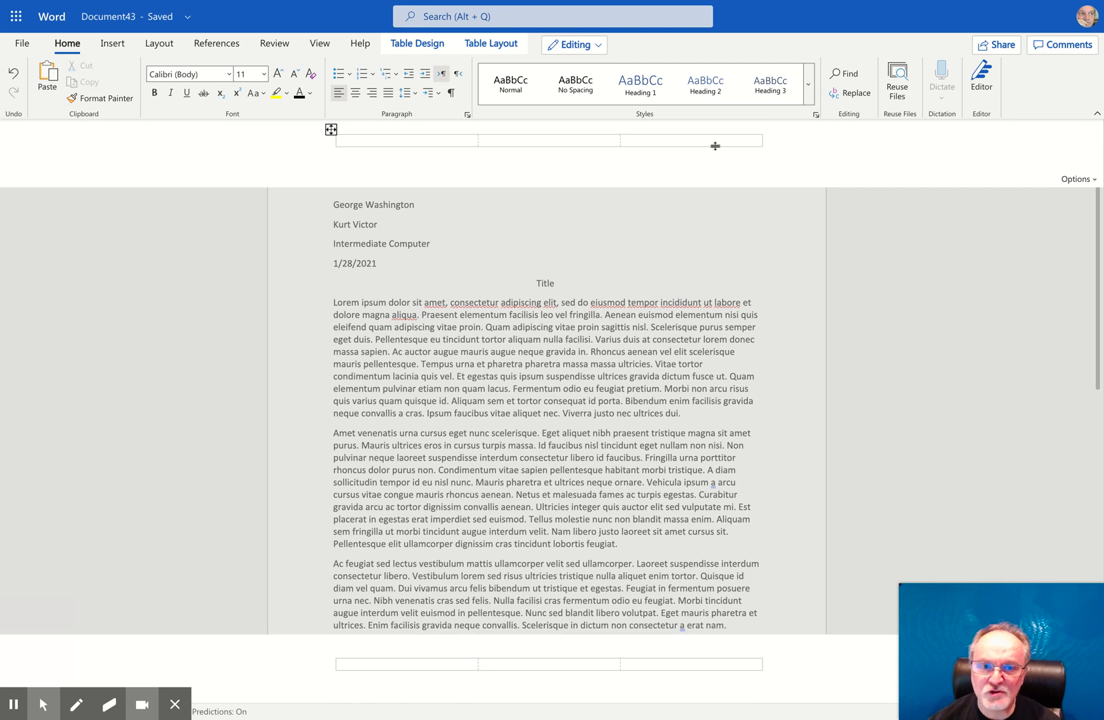
Type the student's last name into the header's right-hand cell.
{"action": "left_click", "coordinate": [714, 139]}
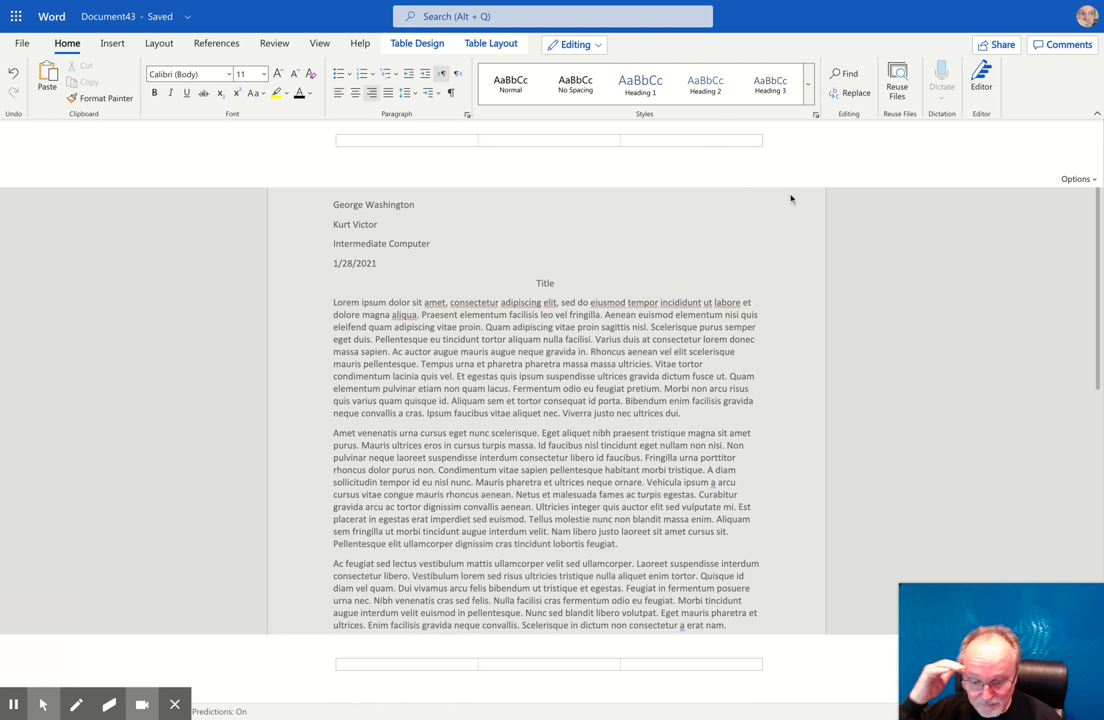
{"action": "type", "text": "Vi"}
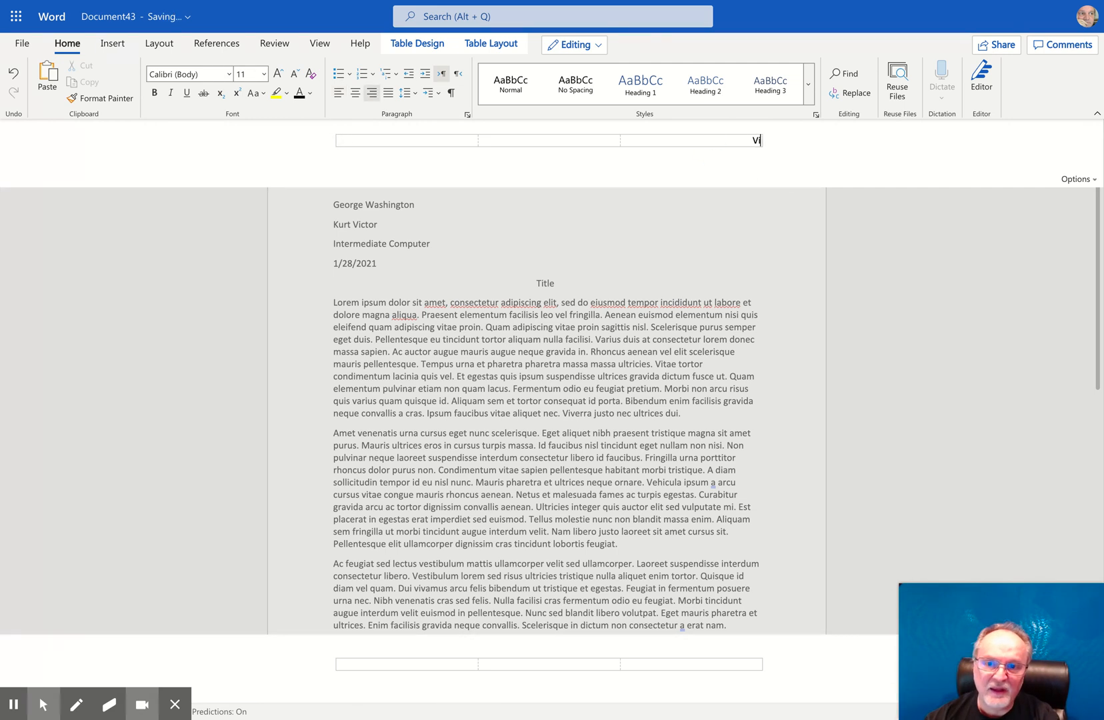
{"action": "type", "text": "Washington"}
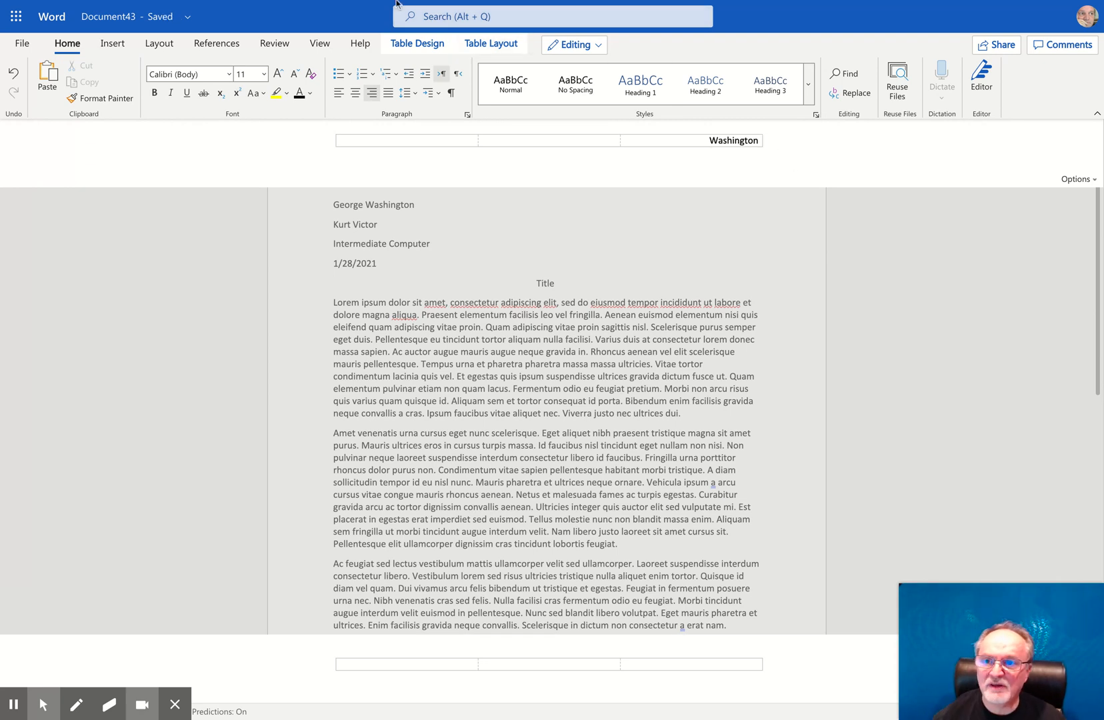
{"action": "left_click", "coordinate": [112, 44]}
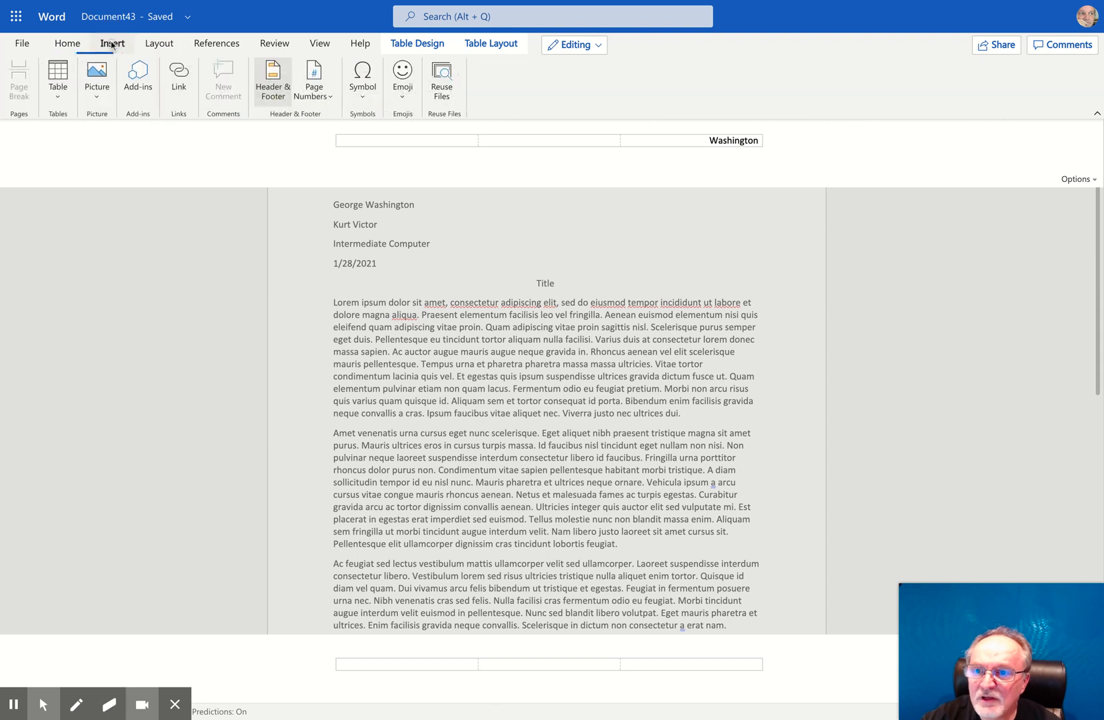
Insert a top-right page number after the last name and close the header.
{"action": "left_click", "coordinate": [327, 98]}
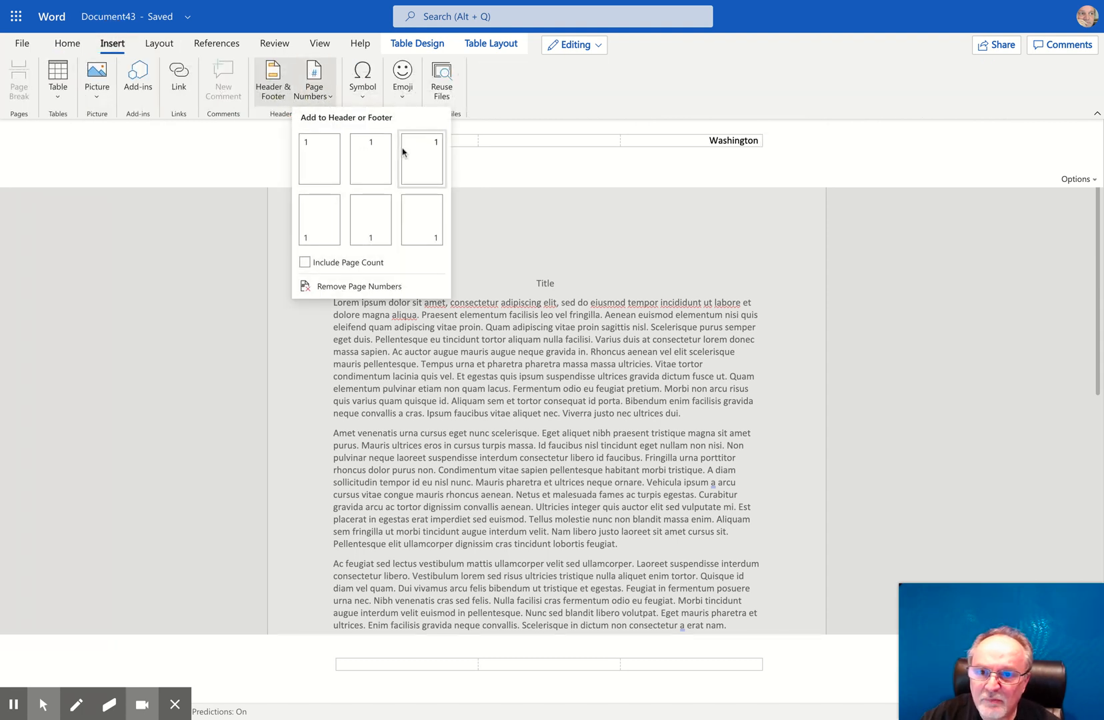
{"action": "left_click", "coordinate": [421, 157]}
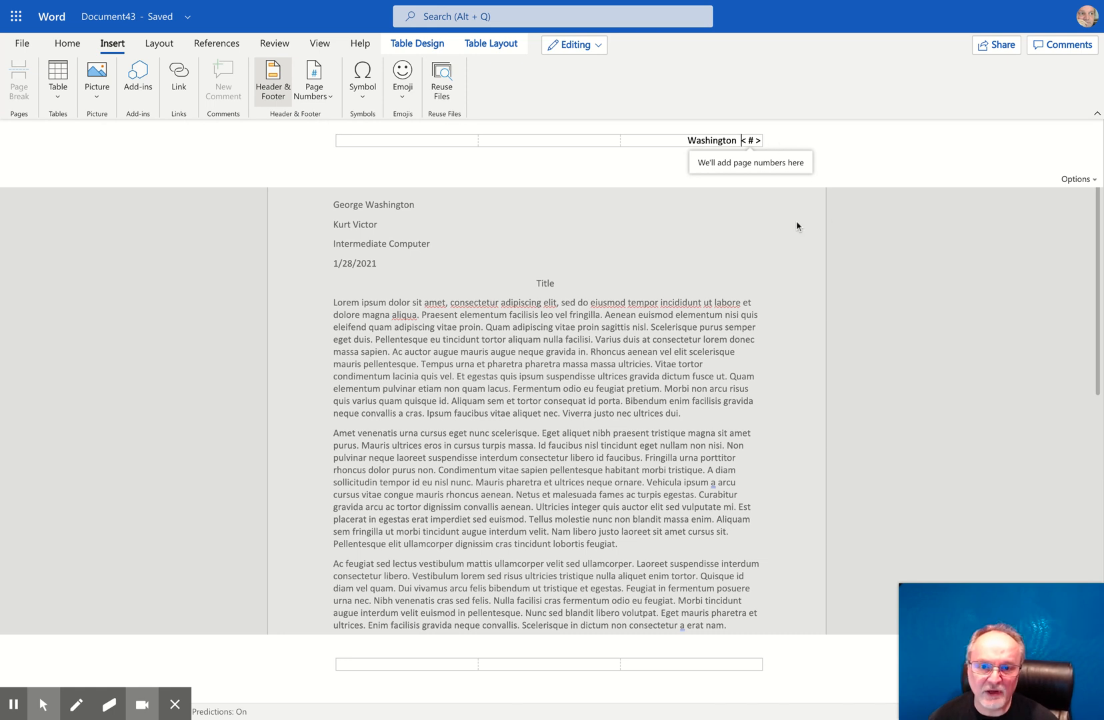
{"action": "double_click", "coordinate": [766, 288]}
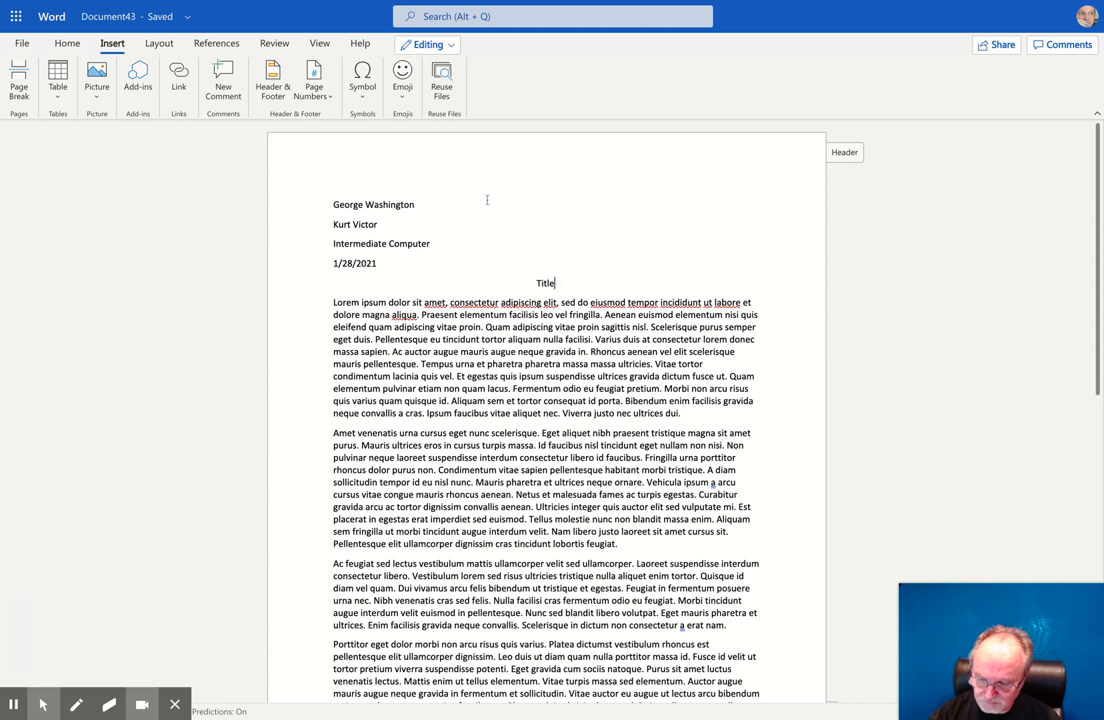
Set the entire document, headings and body, to Times New Roman at 12 pt.
{"action": "key", "text": "ctrl+a"}
{"action": "left_click", "coordinate": [68, 43]}
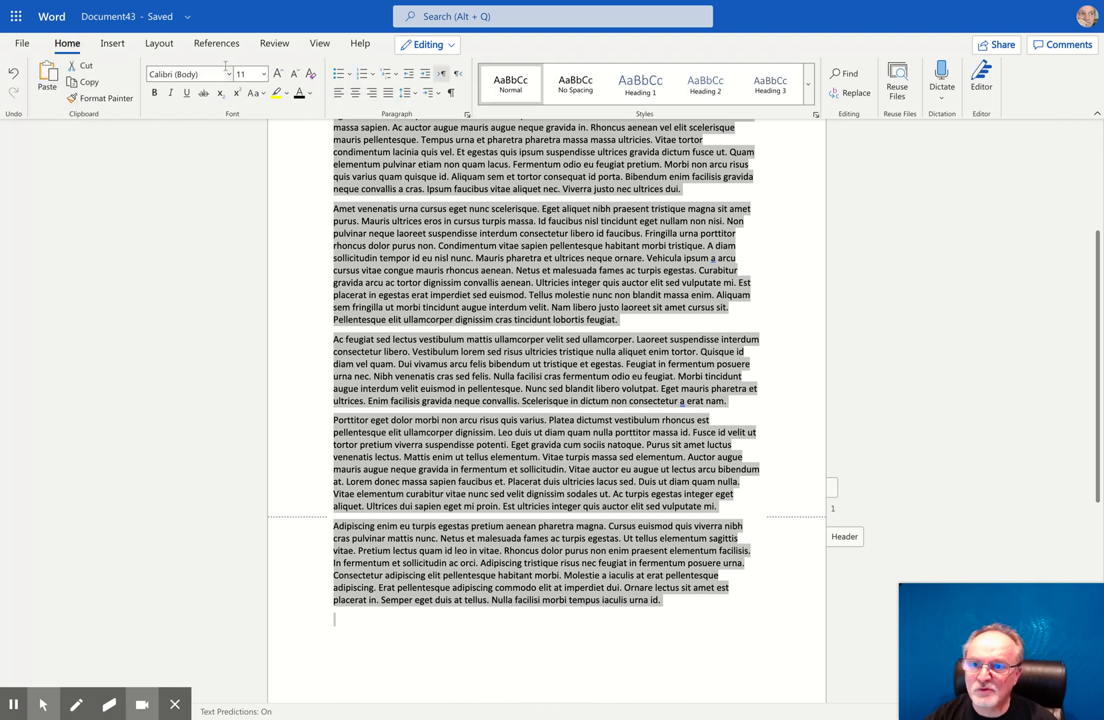
{"action": "left_click", "coordinate": [209, 73]}
{"action": "type", "text": "T"}
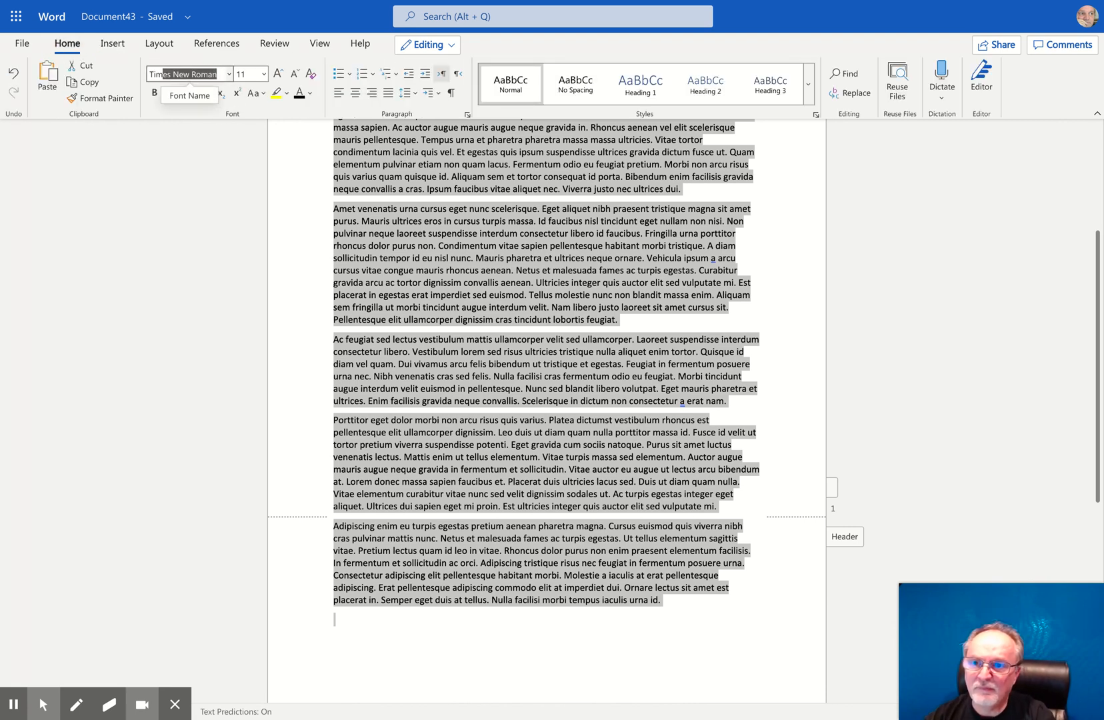
{"action": "type", "text": "im"}
{"action": "key", "text": "Return"}
{"action": "left_click", "coordinate": [239, 74]}
{"action": "type", "text": "12"}
{"action": "key", "text": "Return"}
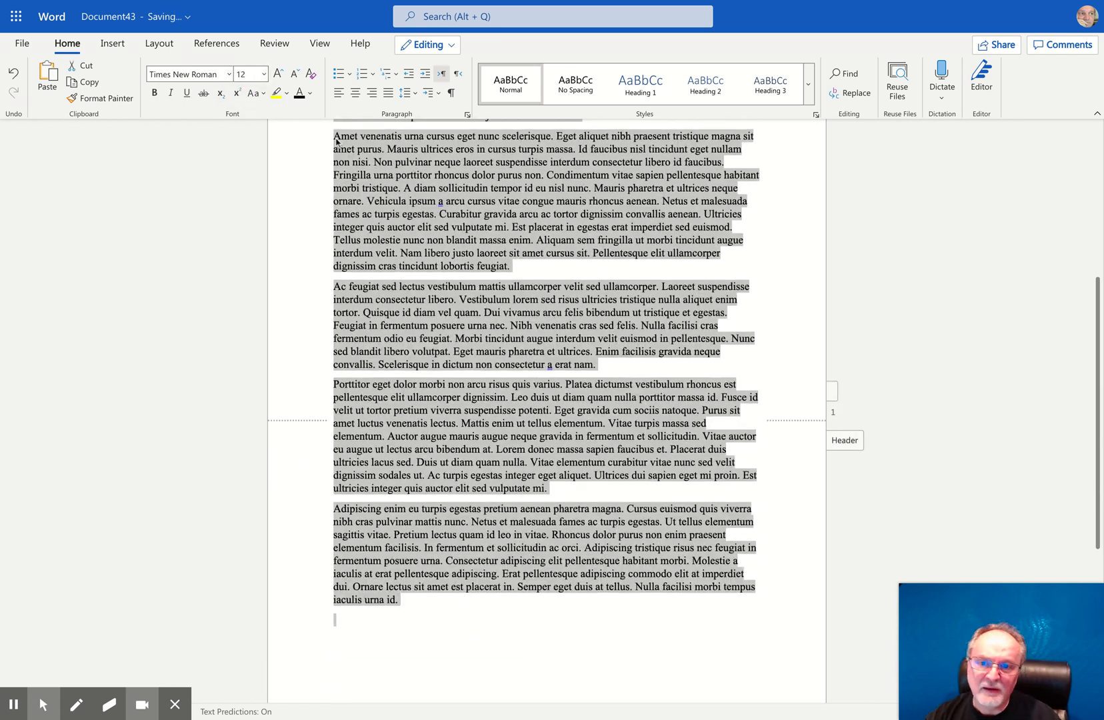
{"action": "scroll", "coordinate": [753, 237], "scroll_direction": "up", "scroll_amount": 5}
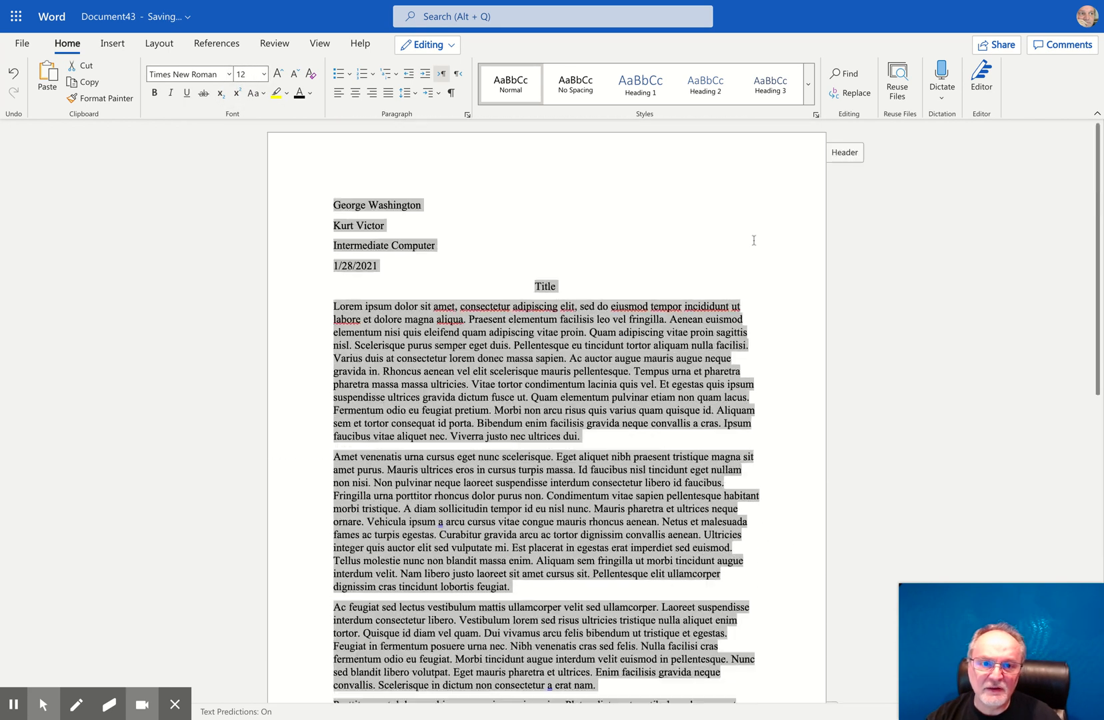
Format the header's surname and page number in Times New Roman 12 pt, then close the header.
{"action": "left_click", "coordinate": [845, 153]}
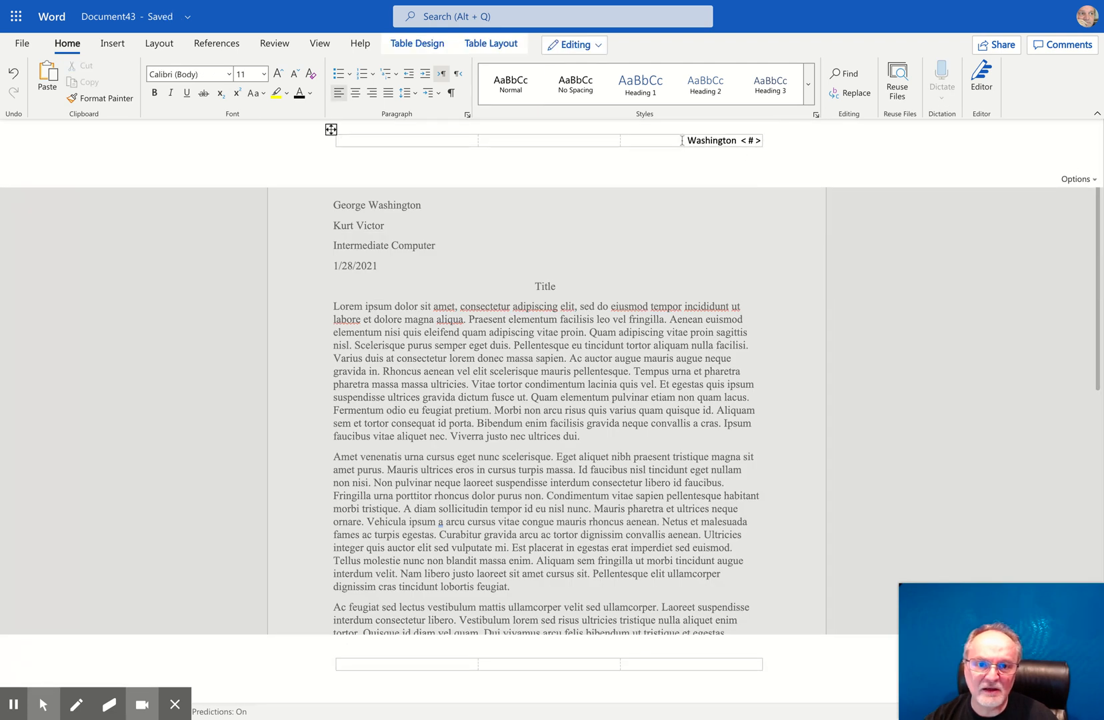
{"action": "left_click_drag", "start_coordinate": [681, 140], "coordinate": [771, 139]}
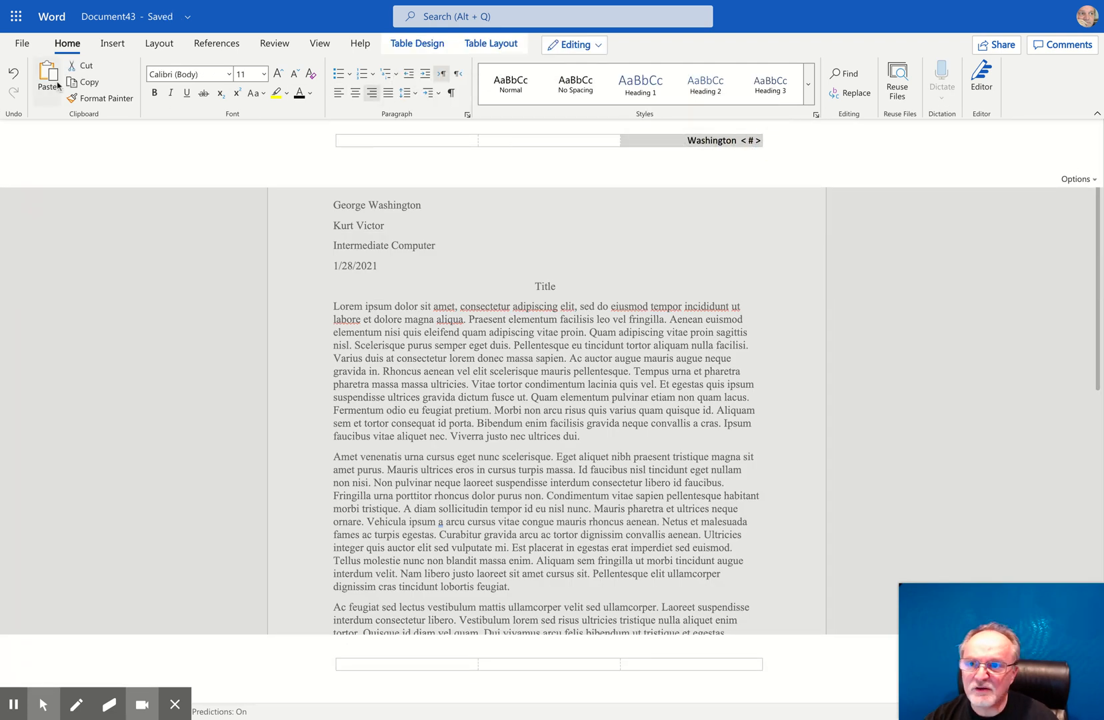
{"action": "left_click", "coordinate": [193, 74]}
{"action": "type", "text": "Times New Roman"}
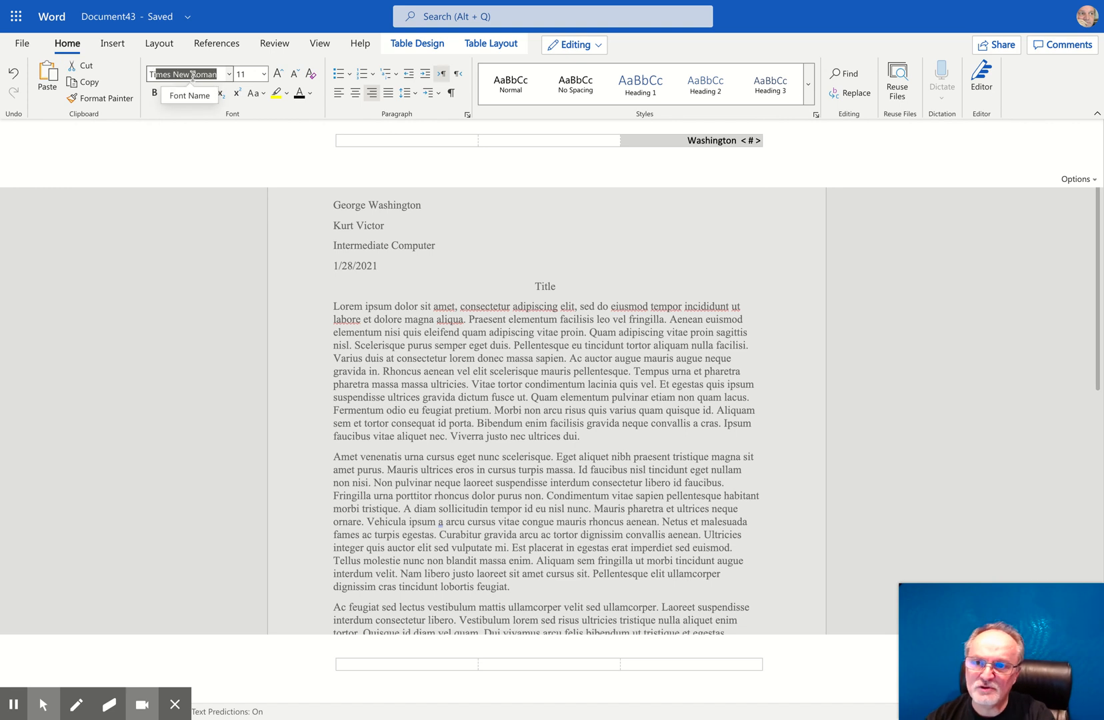
{"action": "left_click", "coordinate": [245, 74]}
{"action": "type", "text": "12"}
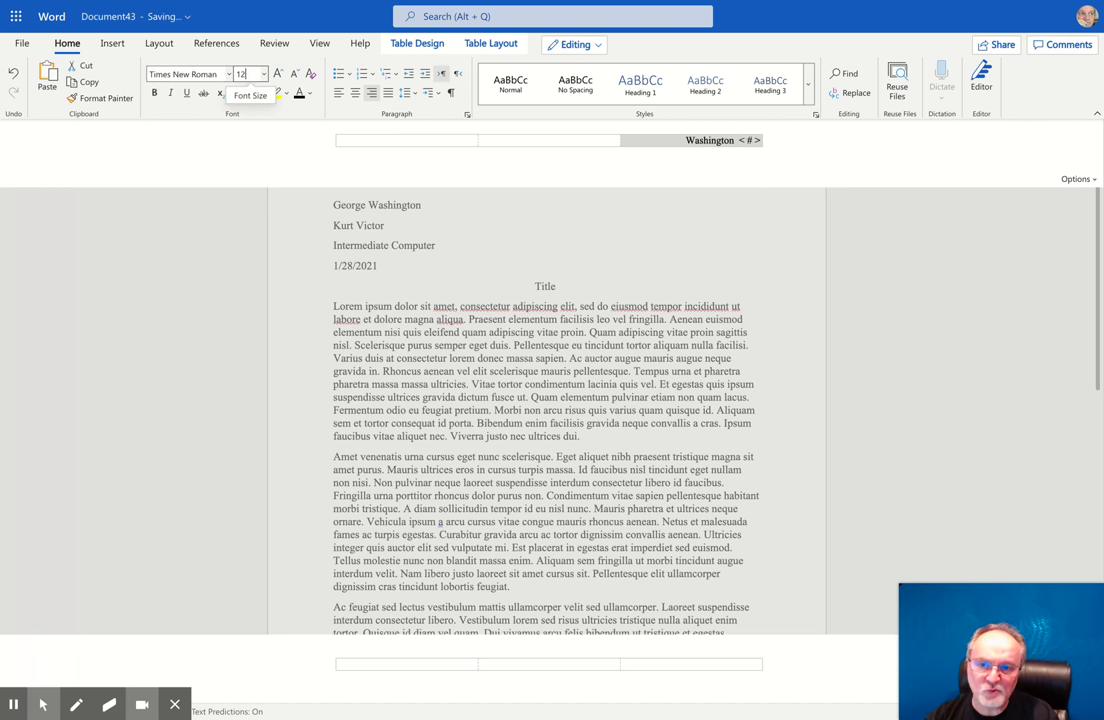
{"action": "key", "text": "Return"}
{"action": "double_click", "coordinate": [387, 354]}
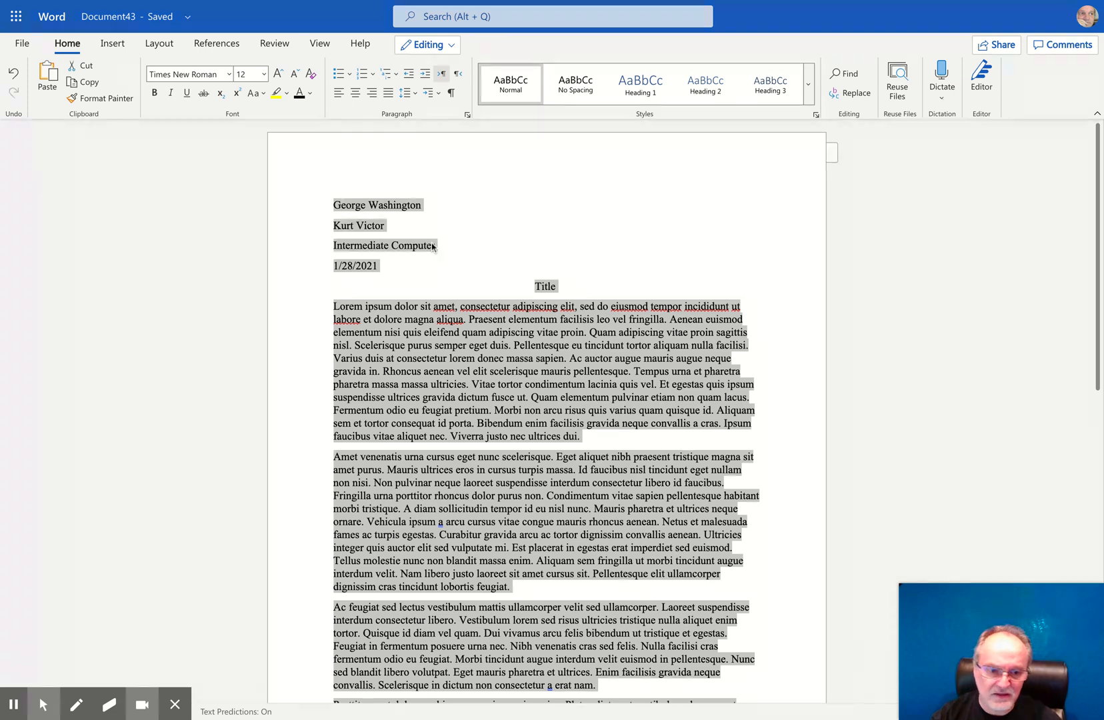
Apply line spacing of 2 to all heading lines and body paragraphs.
{"action": "left_click", "coordinate": [451, 287]}
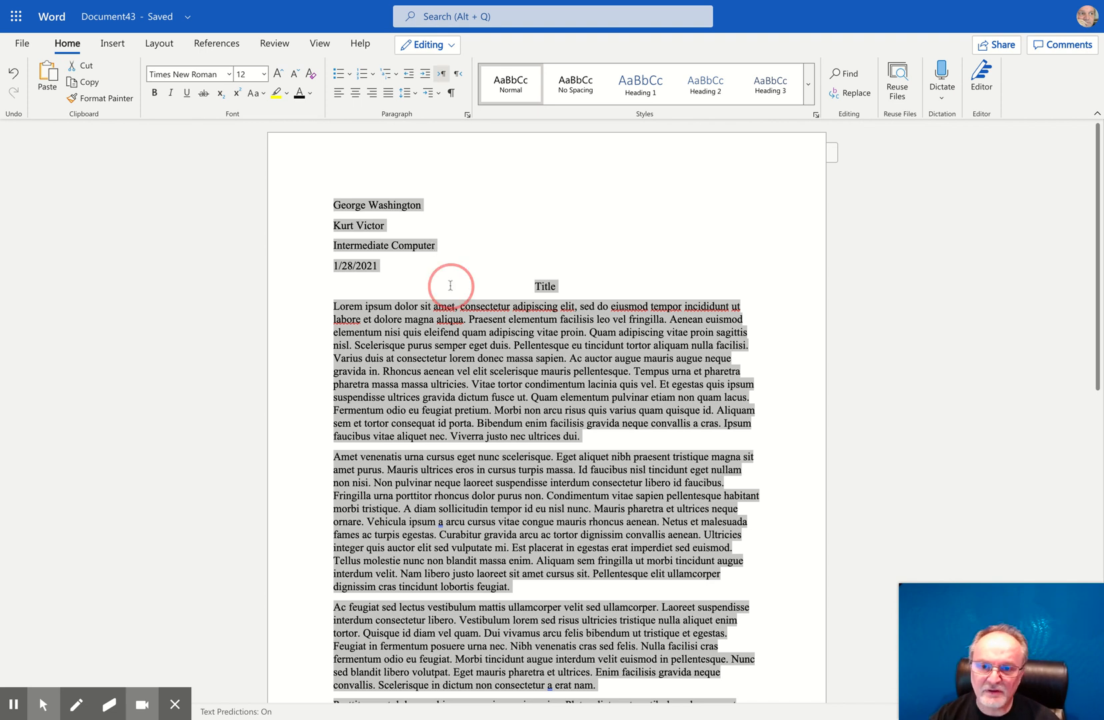
{"action": "key", "text": "ctrl+a"}
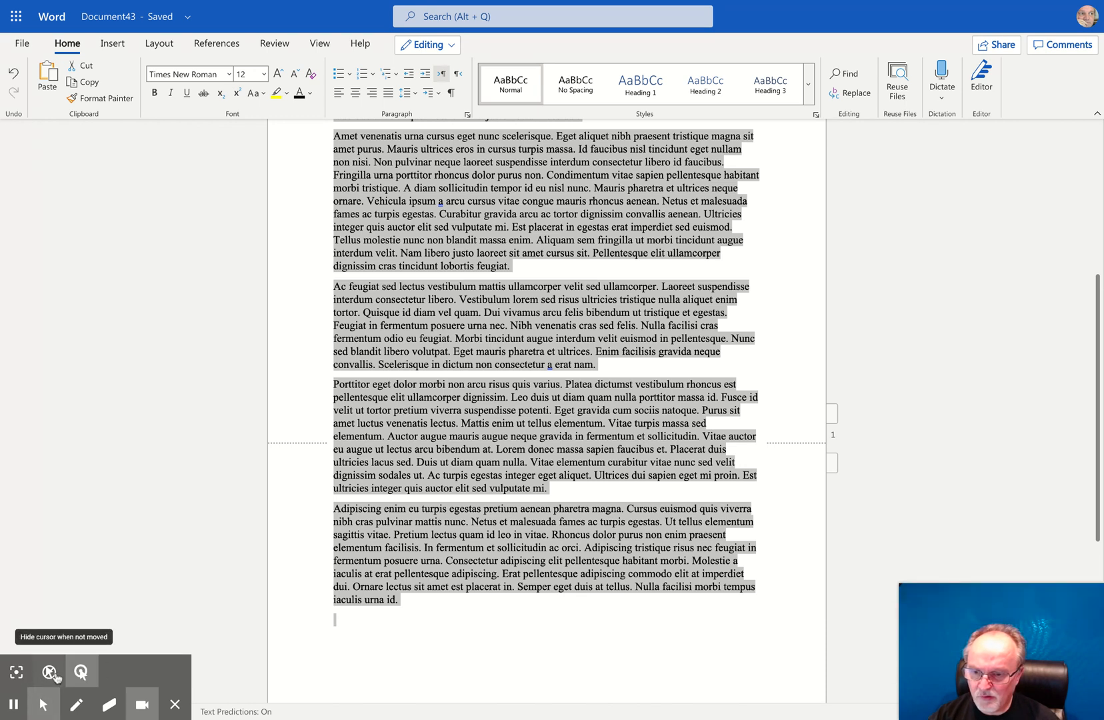
{"action": "left_click", "coordinate": [16, 671]}
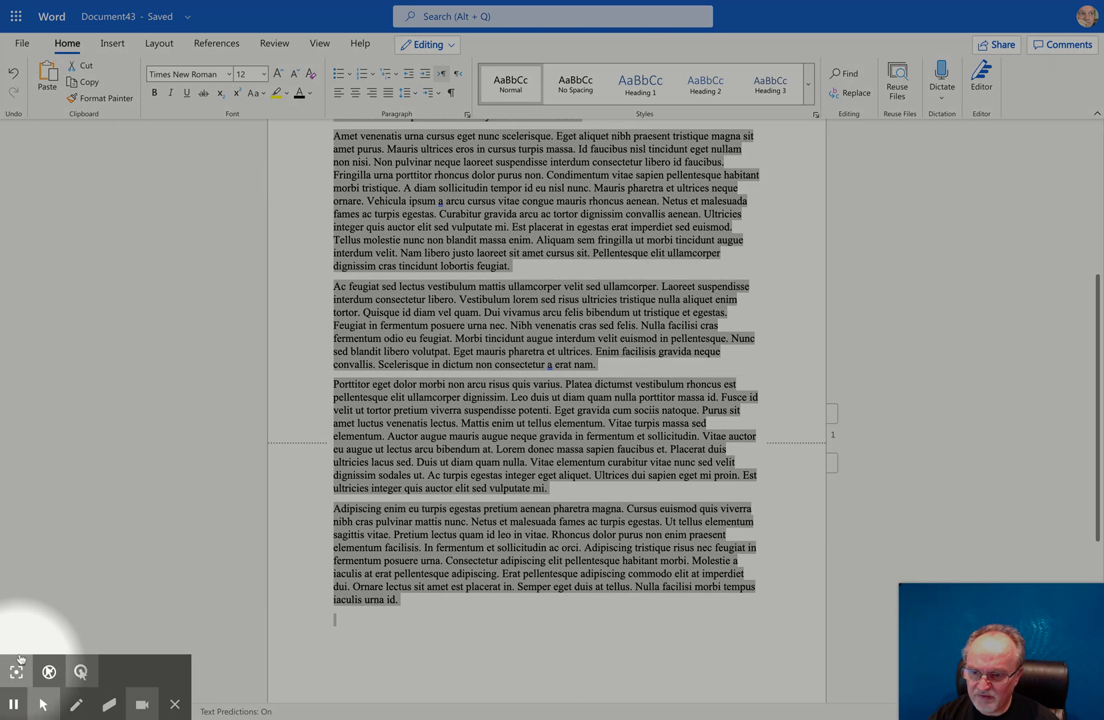
{"action": "left_click", "coordinate": [408, 95]}
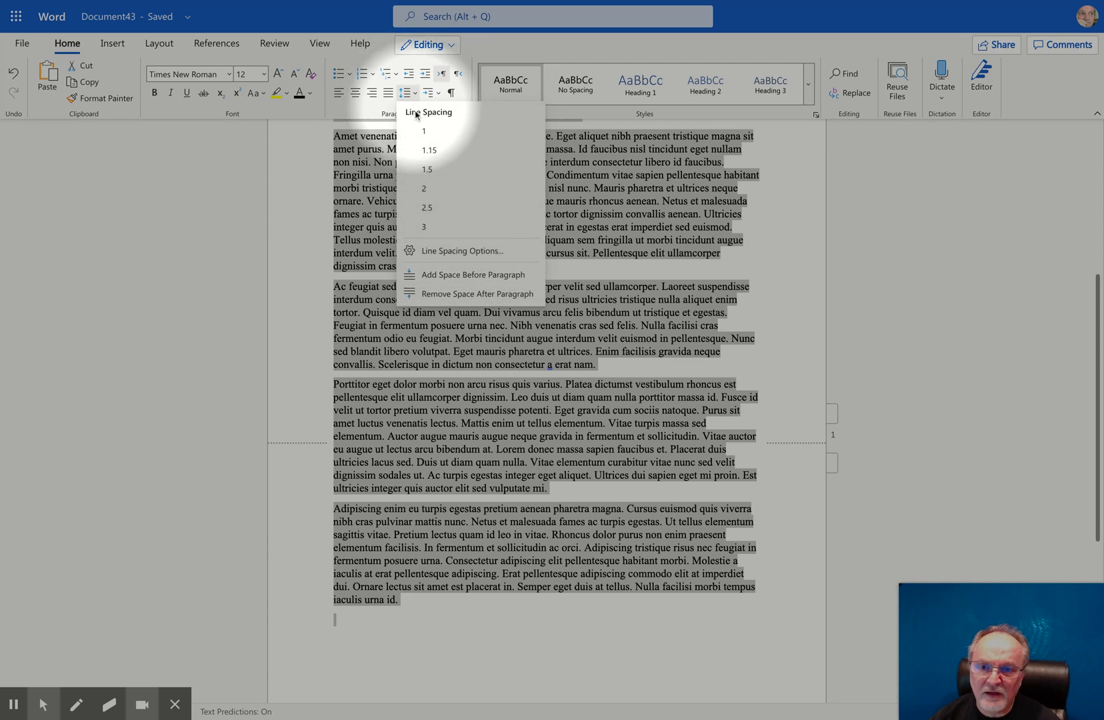
{"action": "left_click", "coordinate": [424, 190]}
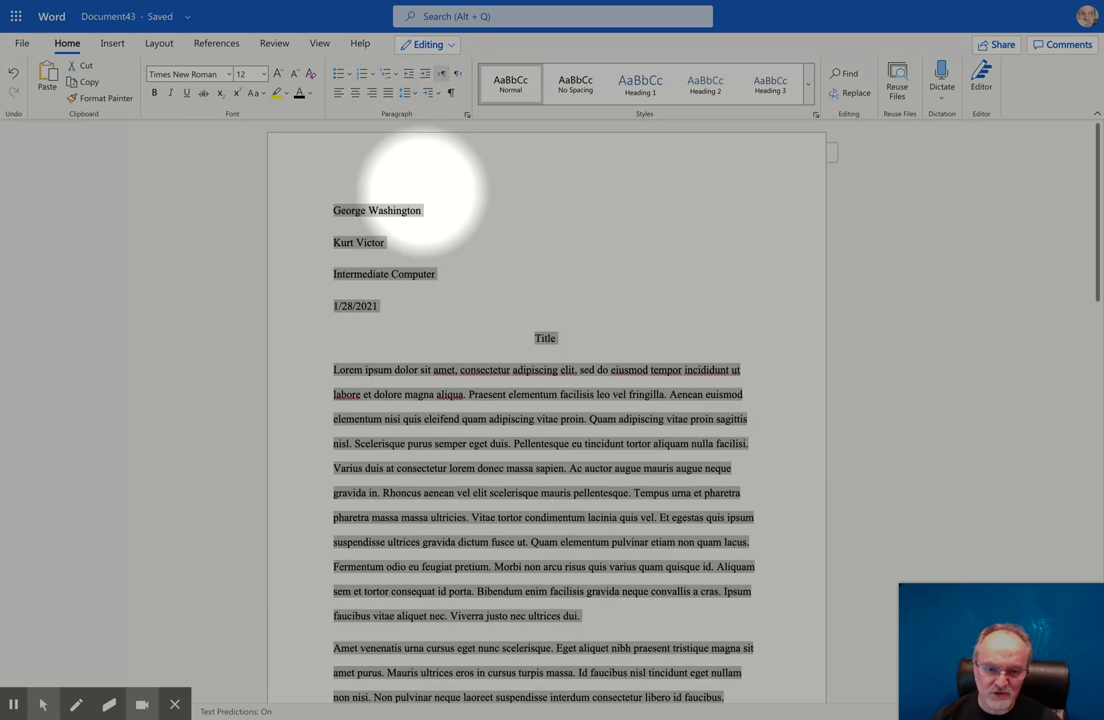
{"action": "left_click", "coordinate": [468, 313]}
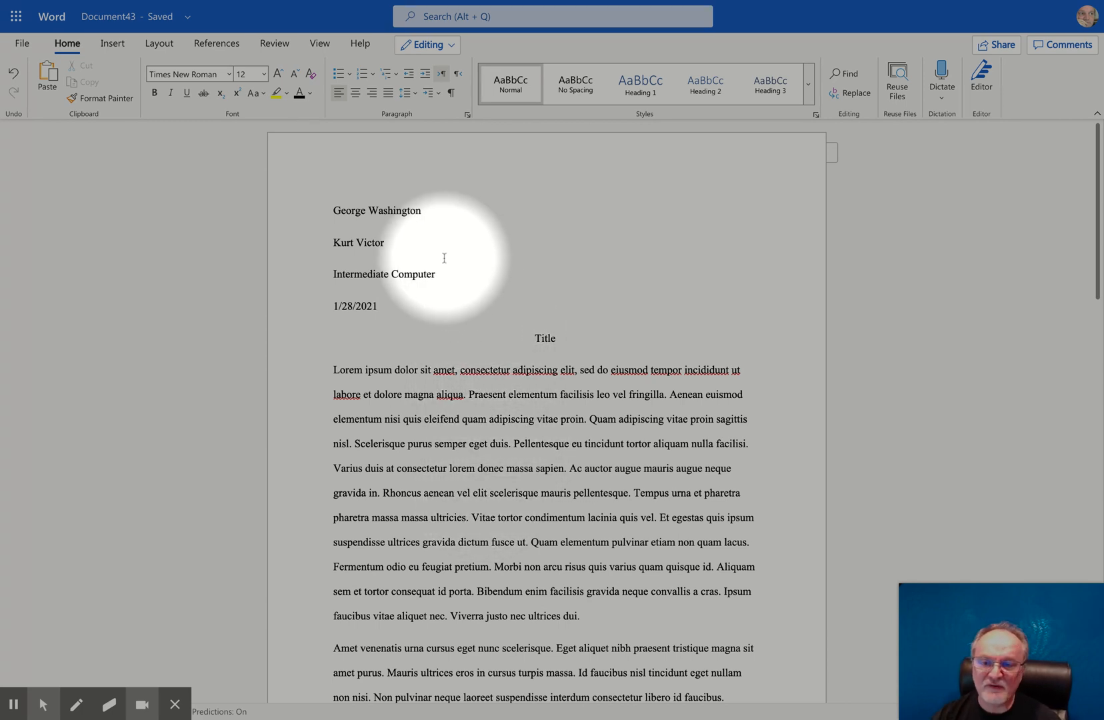
Justify the body paragraphs from 'Lorem' to the end, leaving the heading lines left-aligned.
{"action": "left_click_drag", "start_coordinate": [335, 201], "coordinate": [399, 310]}
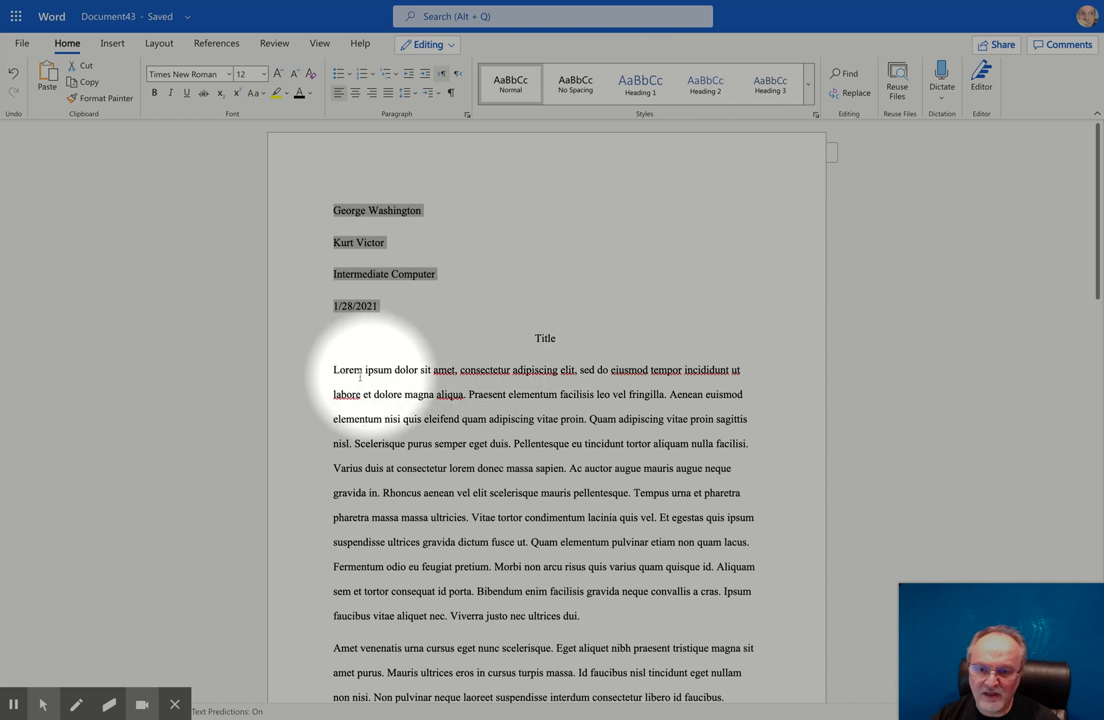
{"action": "left_click_drag", "start_coordinate": [334, 371], "coordinate": [532, 396]}
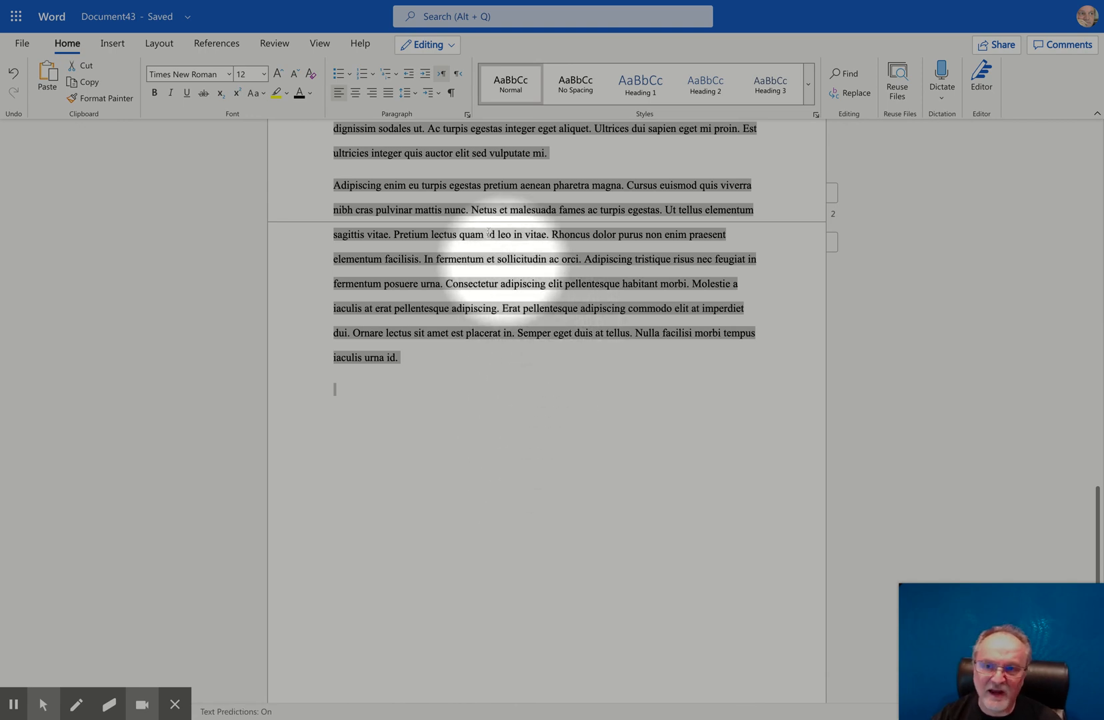
{"action": "left_click", "coordinate": [391, 95]}
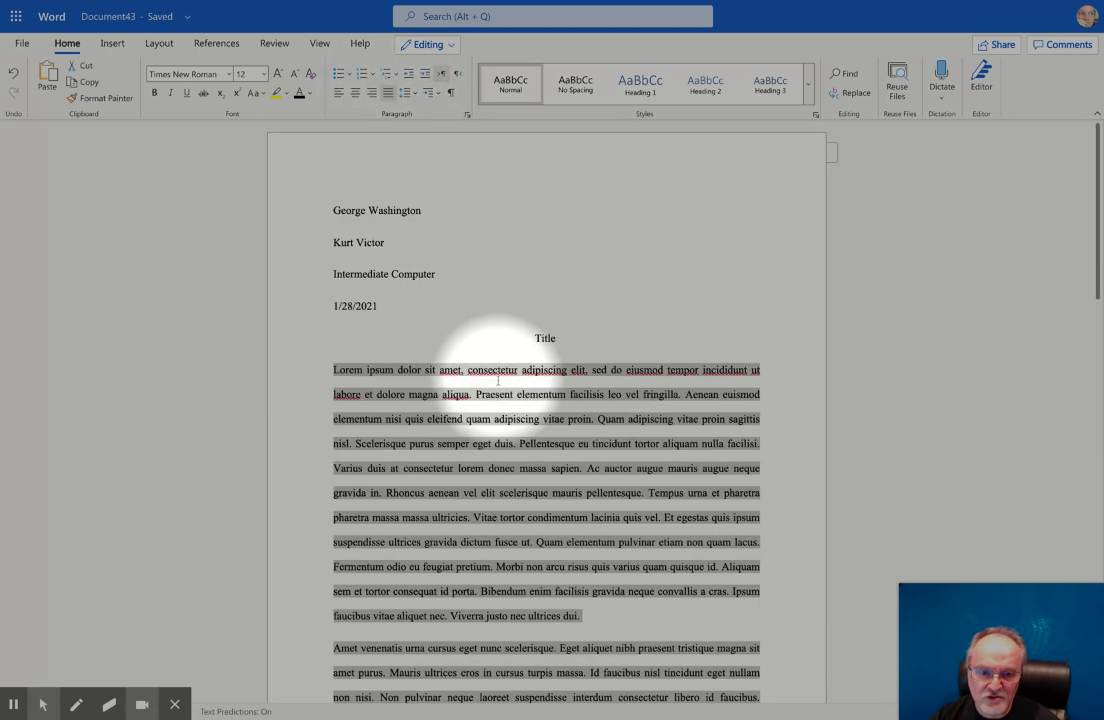
{"action": "left_click", "coordinate": [621, 483]}
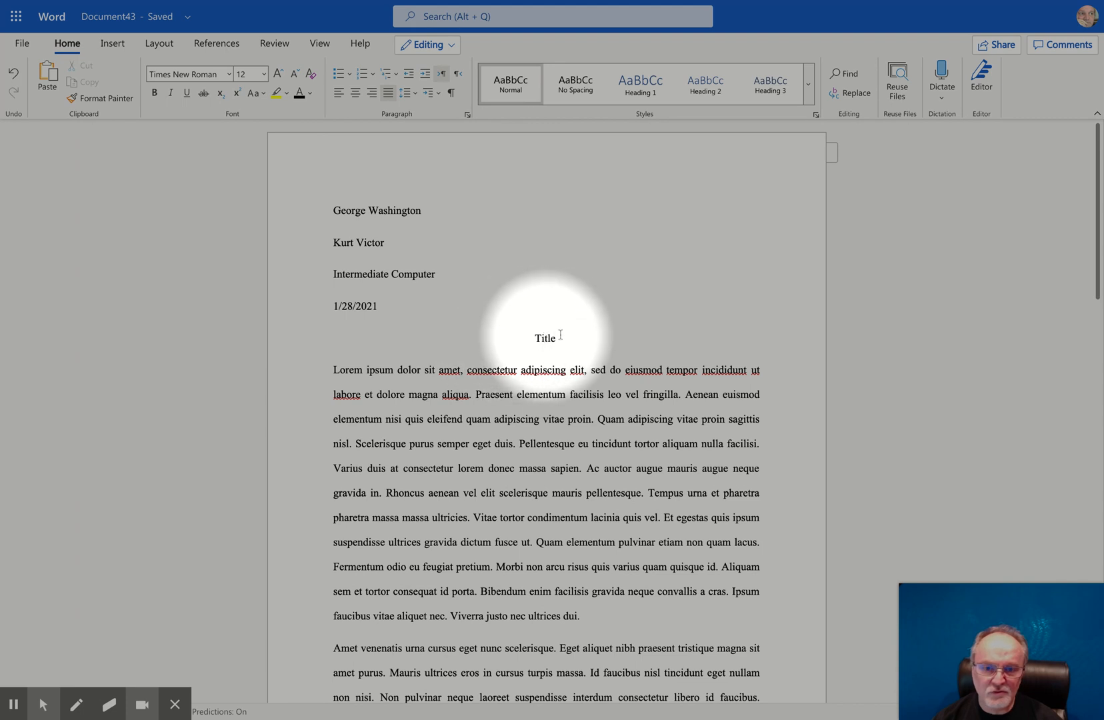
Give the selected body paragraphs a 0.5" first-line indent and 0 pt spacing after.
{"action": "left_click_drag", "start_coordinate": [339, 369], "coordinate": [466, 250]}
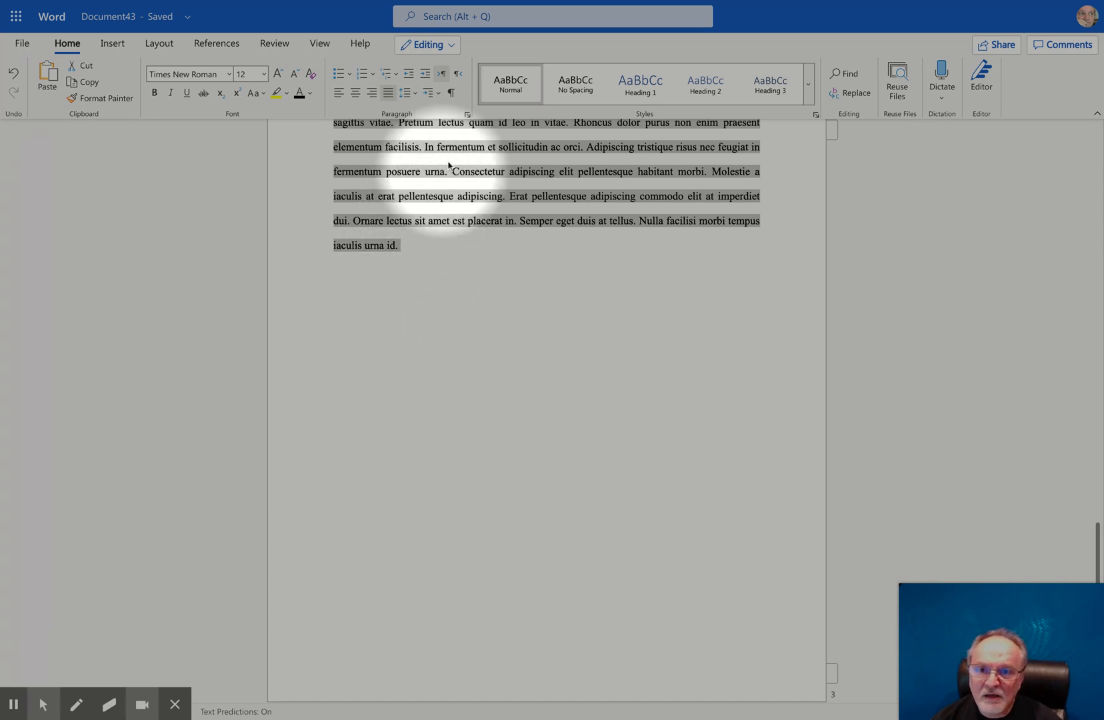
{"action": "left_click", "coordinate": [466, 116]}
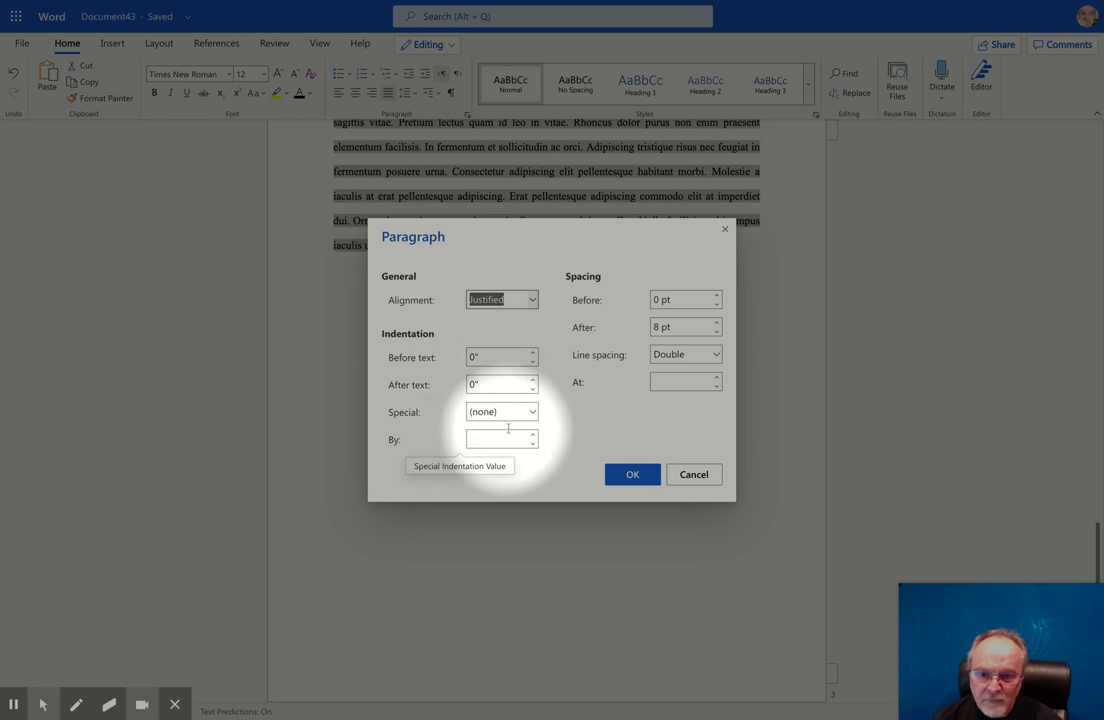
{"action": "left_click", "coordinate": [533, 412]}
{"action": "left_click", "coordinate": [495, 454]}
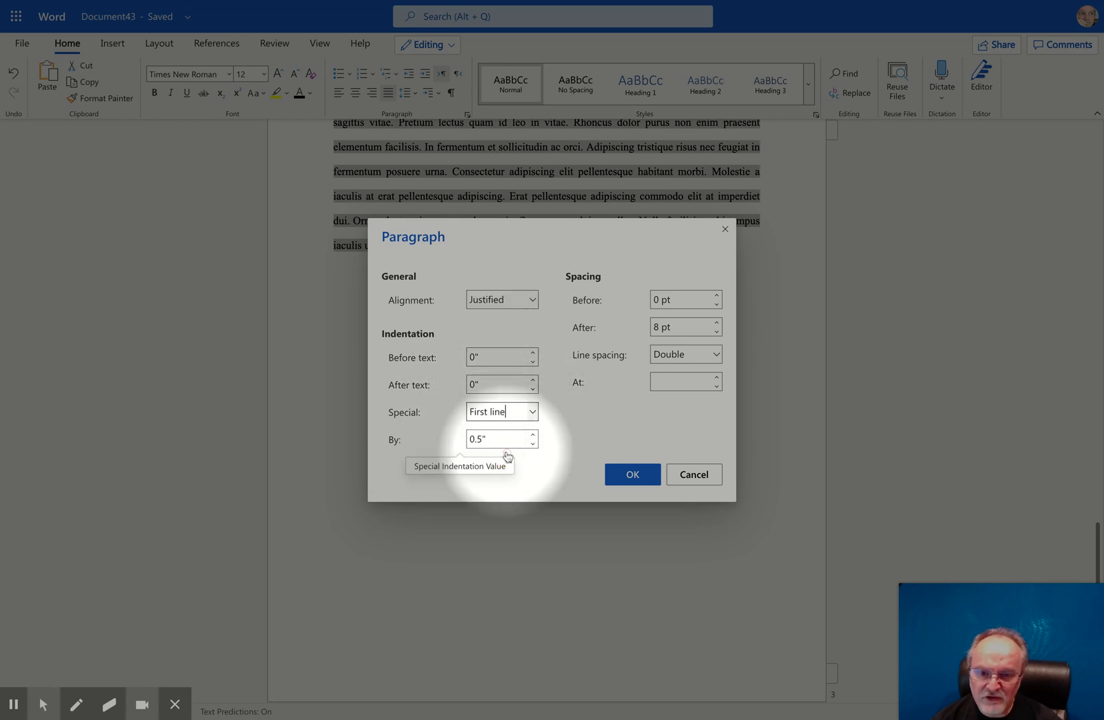
{"action": "left_click", "coordinate": [499, 440]}
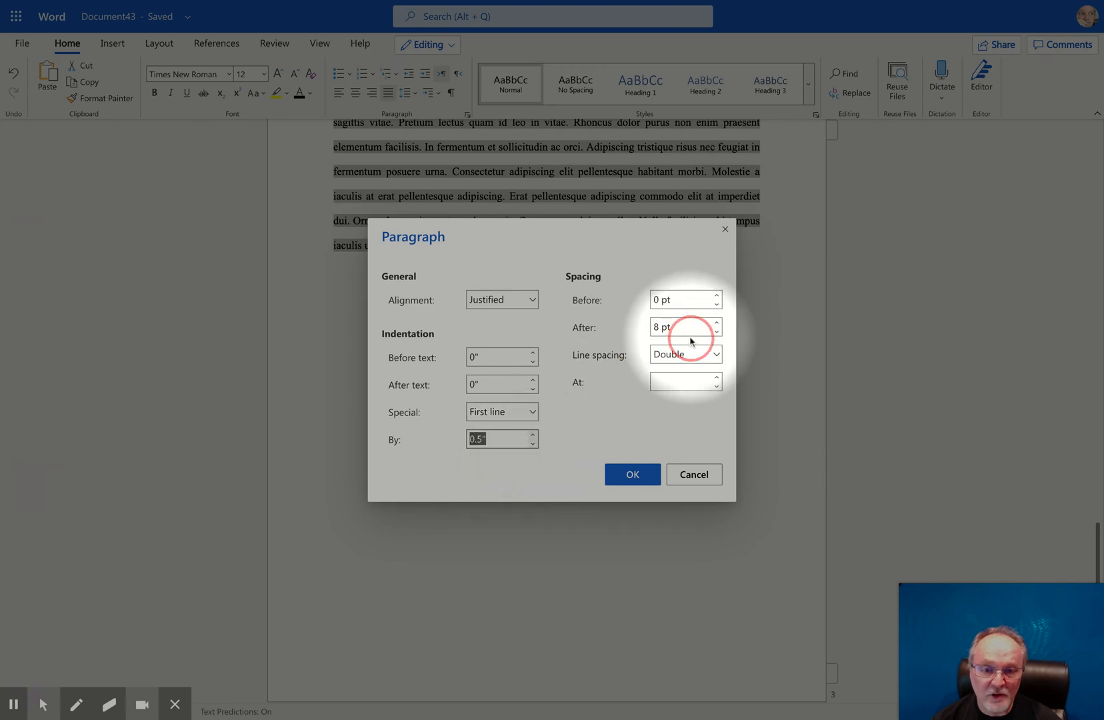
{"action": "left_click", "coordinate": [670, 326]}
{"action": "mouse_move", "coordinate": [679, 327]}
{"action": "left_mouse_down"}
{"action": "mouse_move", "coordinate": [638, 325]}
{"action": "mouse_move", "coordinate": [715, 324]}
{"action": "mouse_move", "coordinate": [688, 325]}
{"action": "left_mouse_up"}
{"action": "type", "text": "0"}
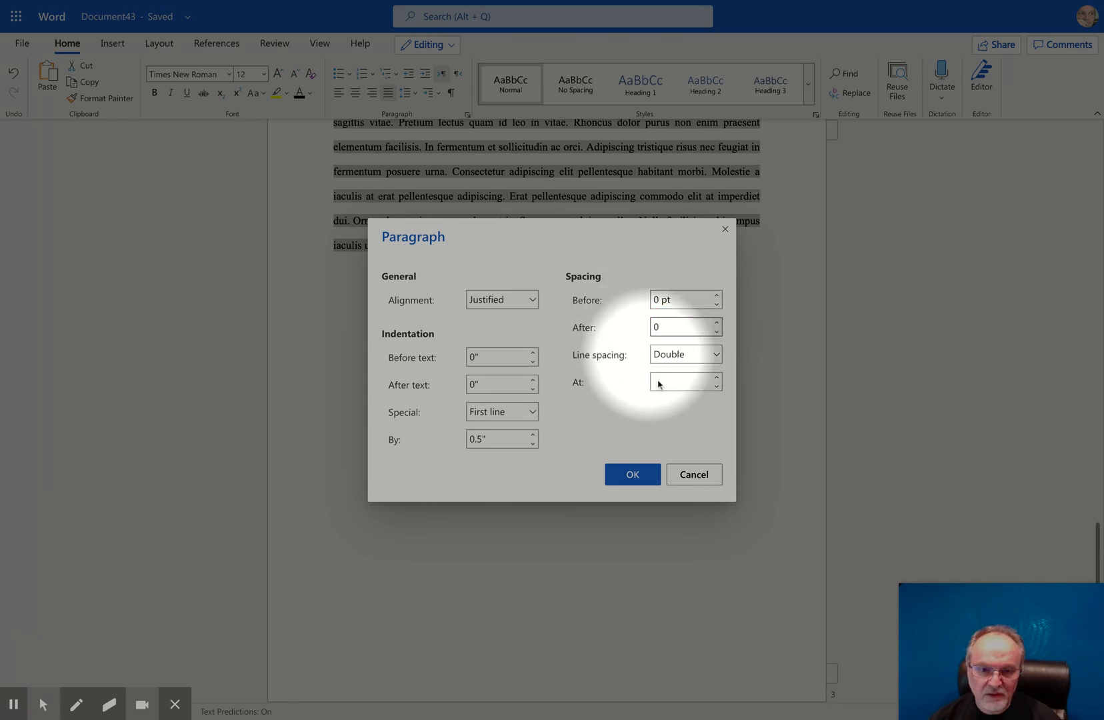
{"action": "left_click", "coordinate": [633, 474]}
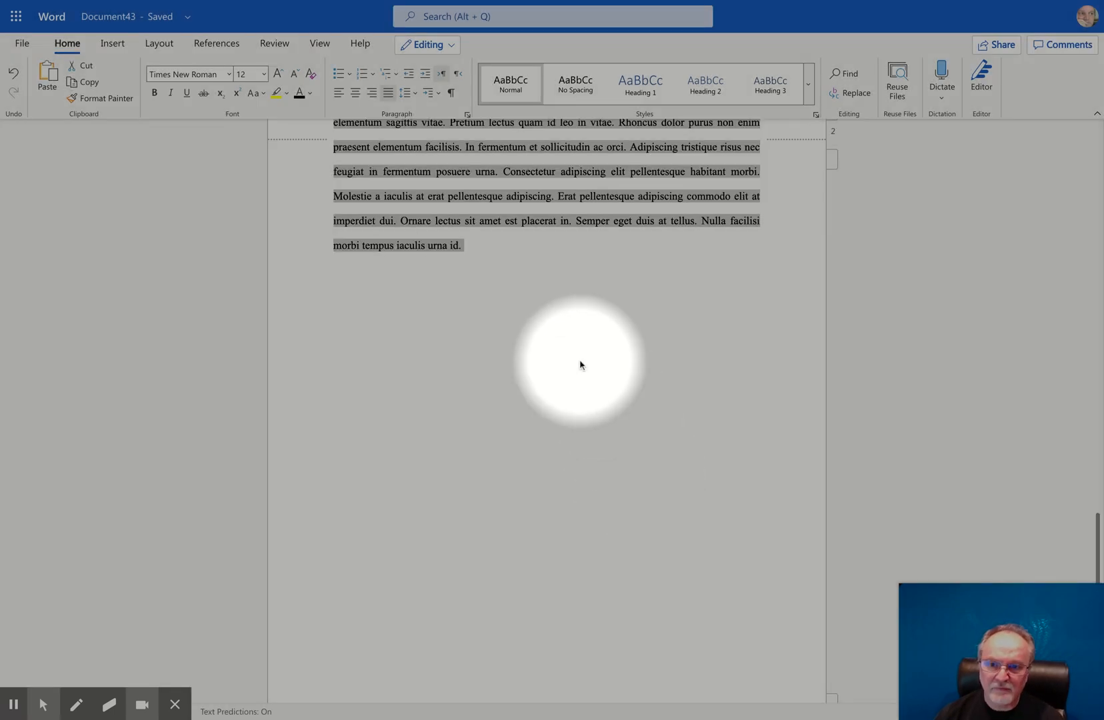
Apply the Normal margin preset: 1 inch top, bottom, left and right.
{"action": "left_click", "coordinate": [574, 327]}
{"action": "scroll", "coordinate": [572, 328], "scroll_direction": "up", "scroll_amount": 5}
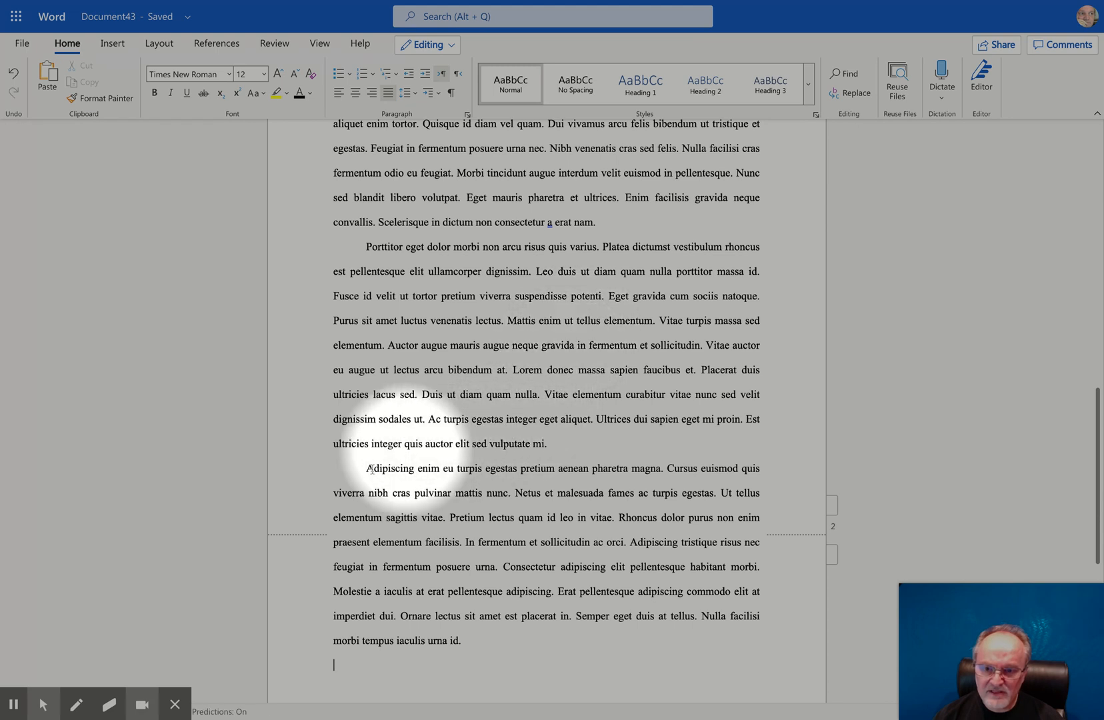
{"action": "scroll", "coordinate": [323, 143], "scroll_direction": "up", "scroll_amount": 10}
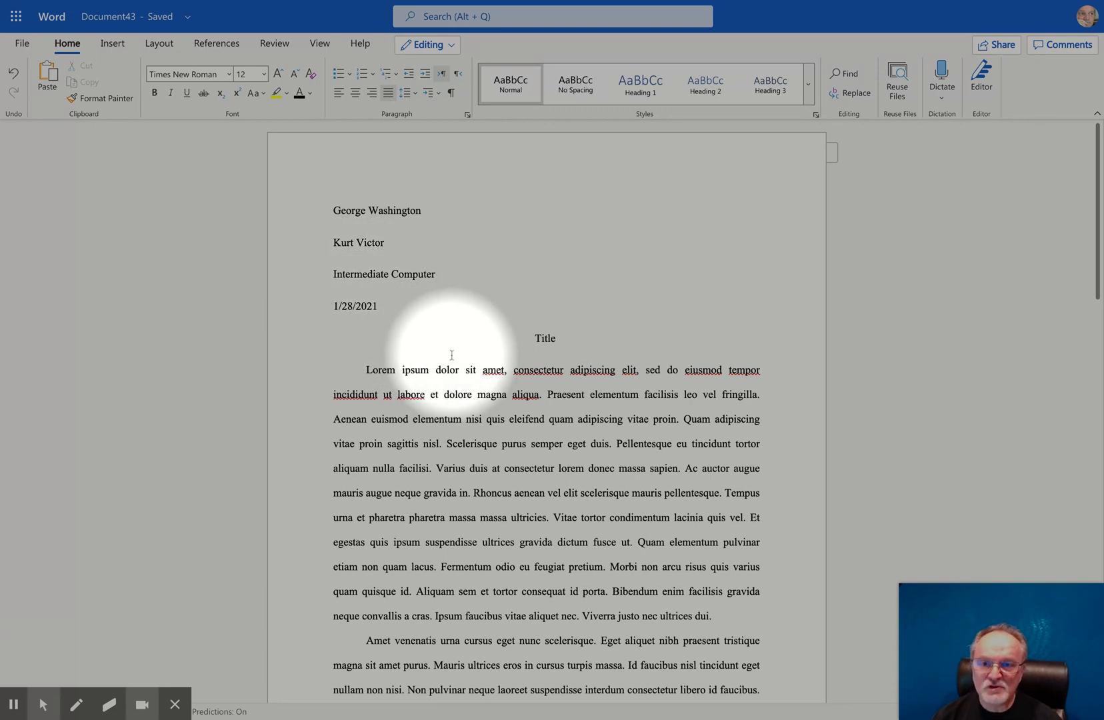
{"action": "left_click", "coordinate": [159, 44]}
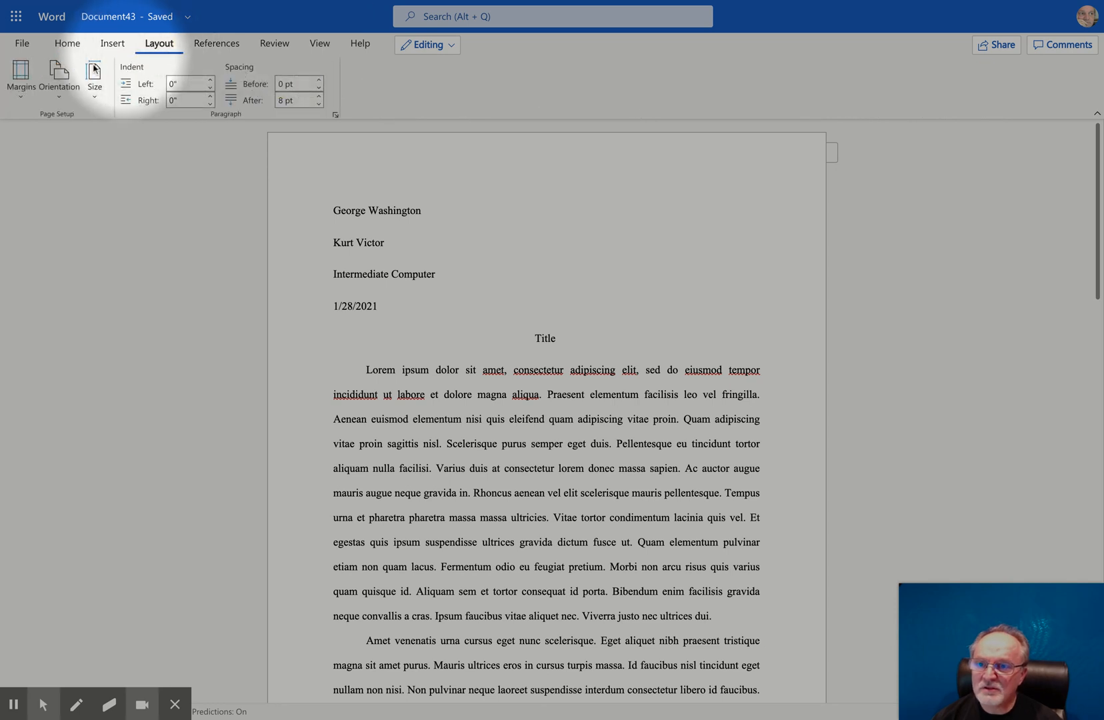
{"action": "left_click", "coordinate": [20, 83]}
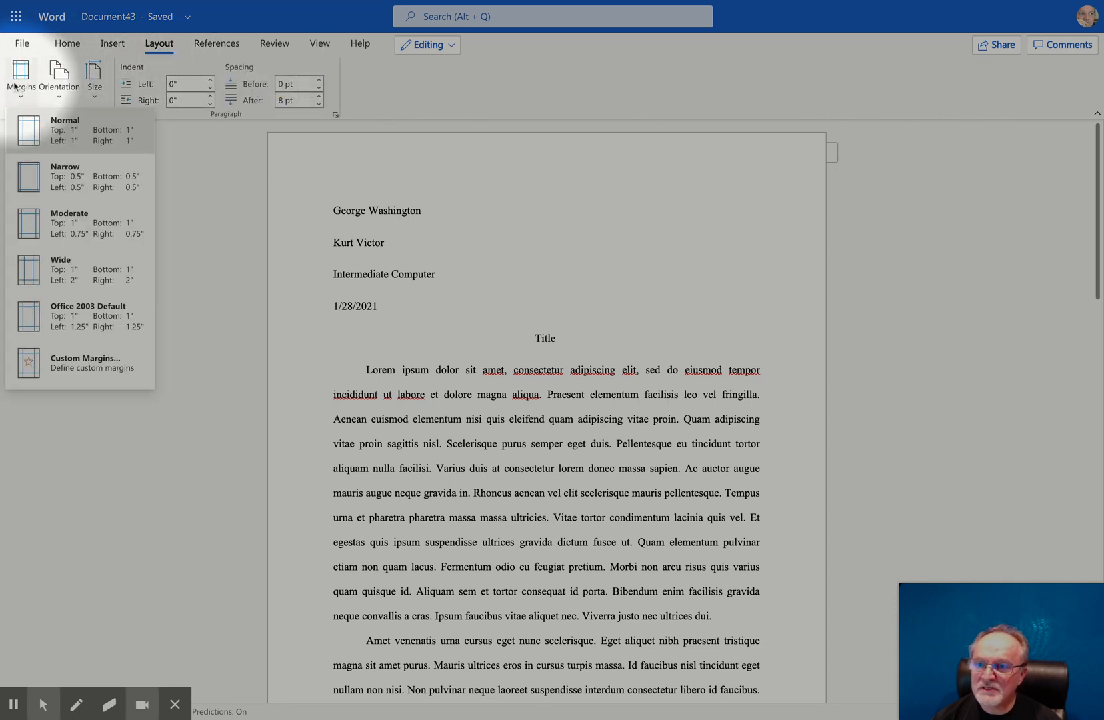
{"action": "left_click", "coordinate": [64, 143]}
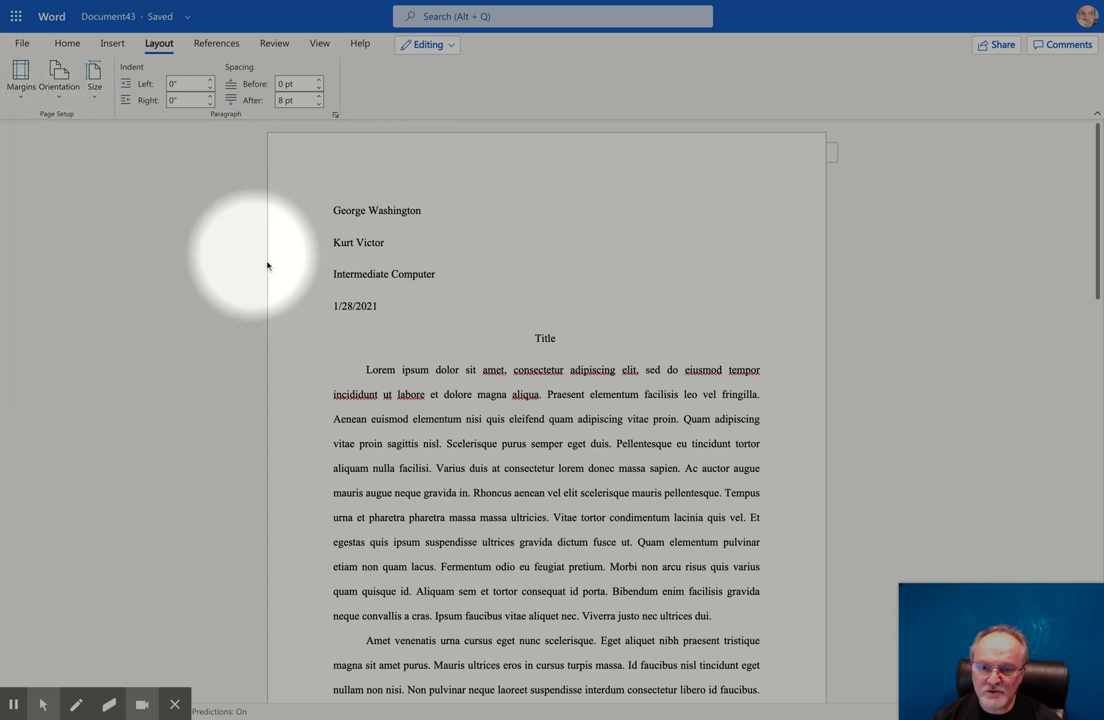
{"action": "left_click", "coordinate": [41, 700]}
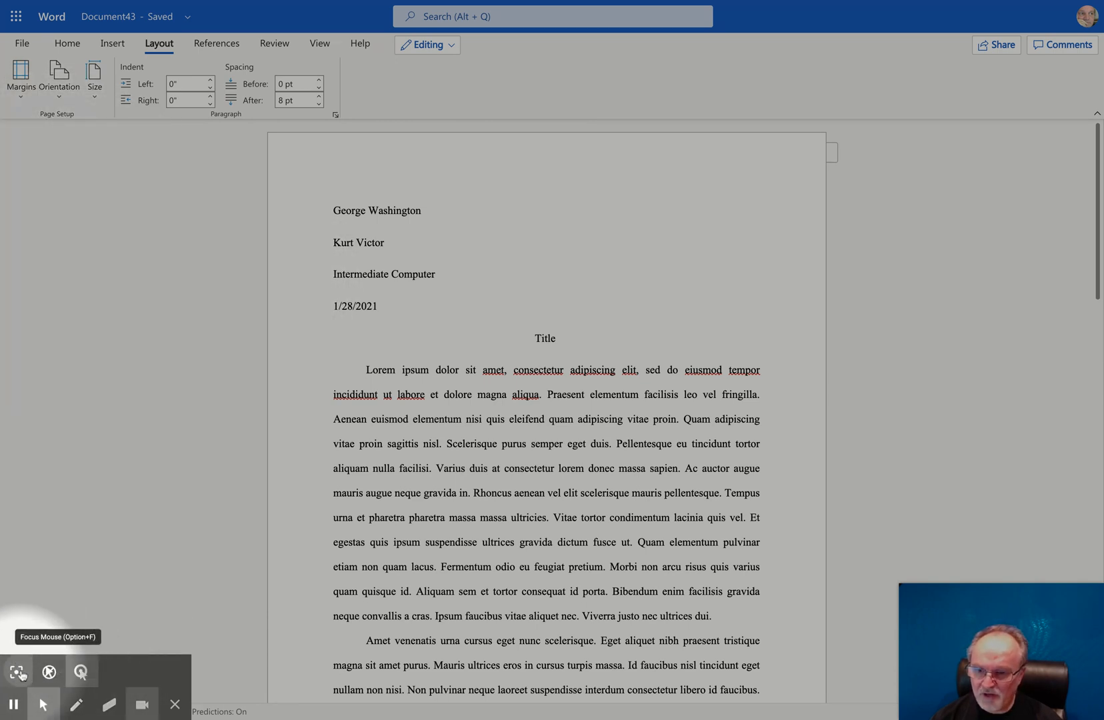
{"action": "left_click", "coordinate": [19, 672]}
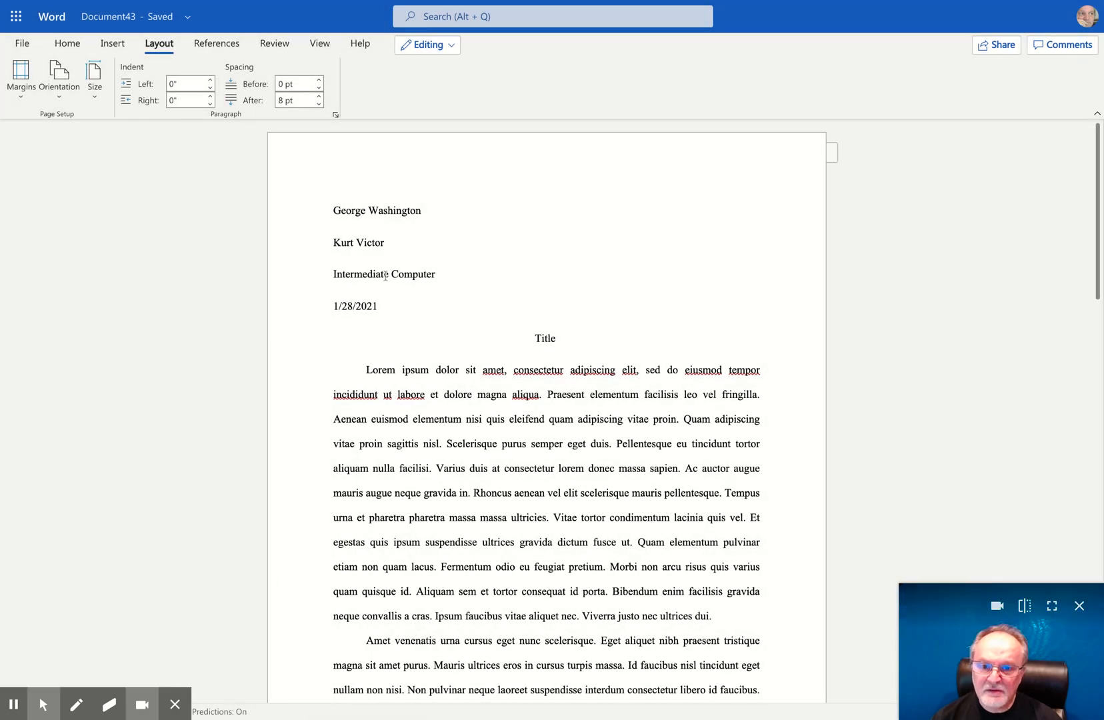